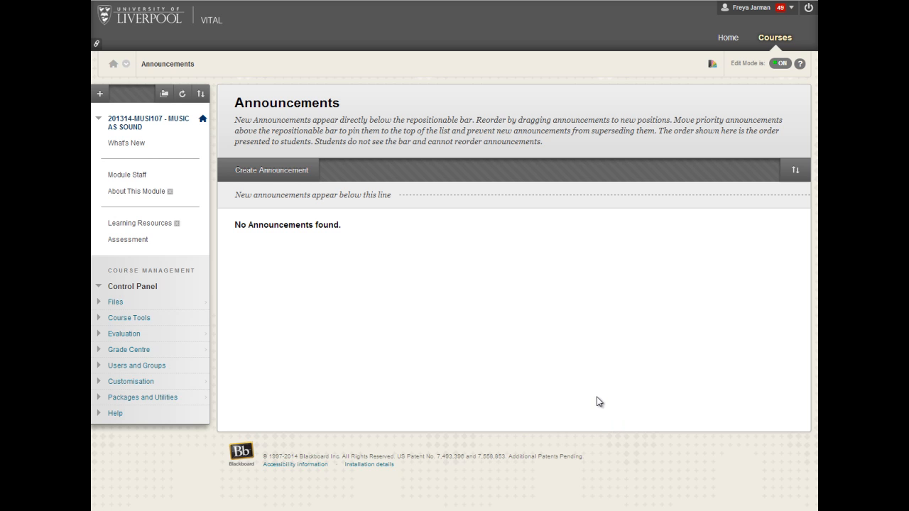
Open the inbox of "Assignment for demonstration purposes" from the course's TurnitinUK Assignments tool
click(126, 319)
scroll(175, 328, down, 3)
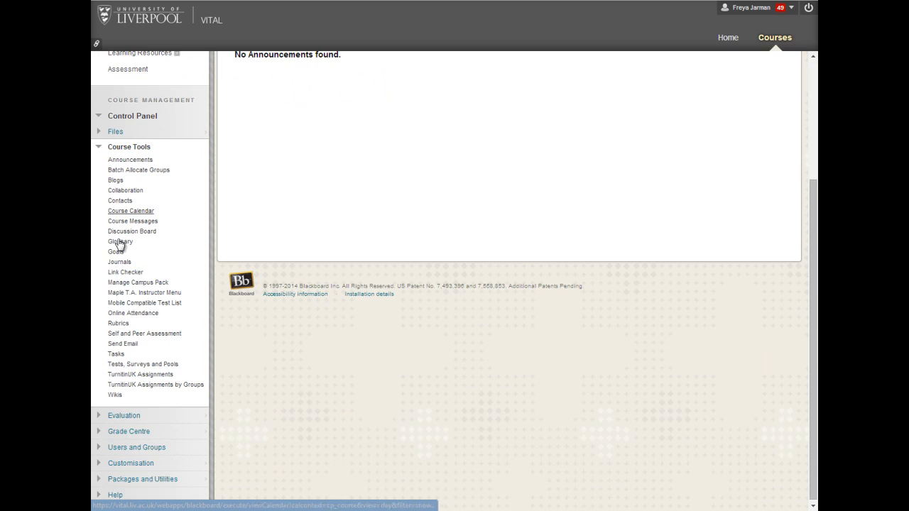
click(169, 376)
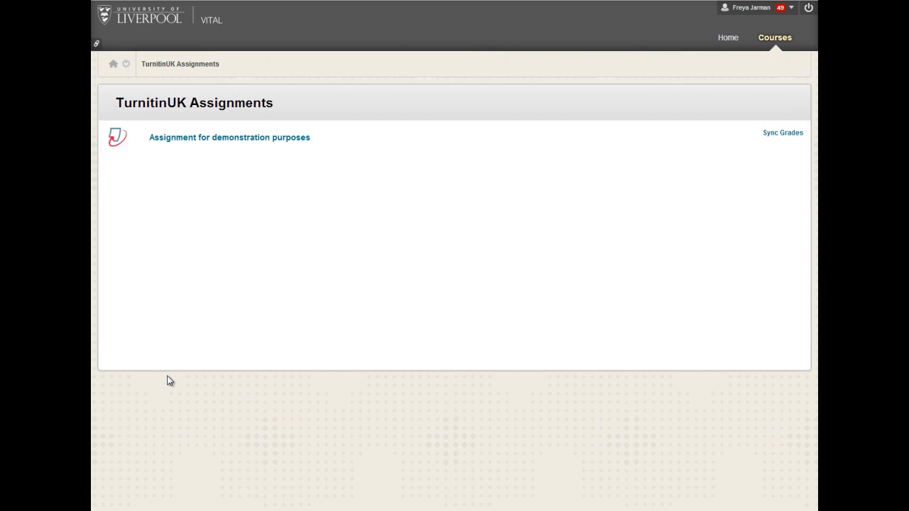
click(235, 142)
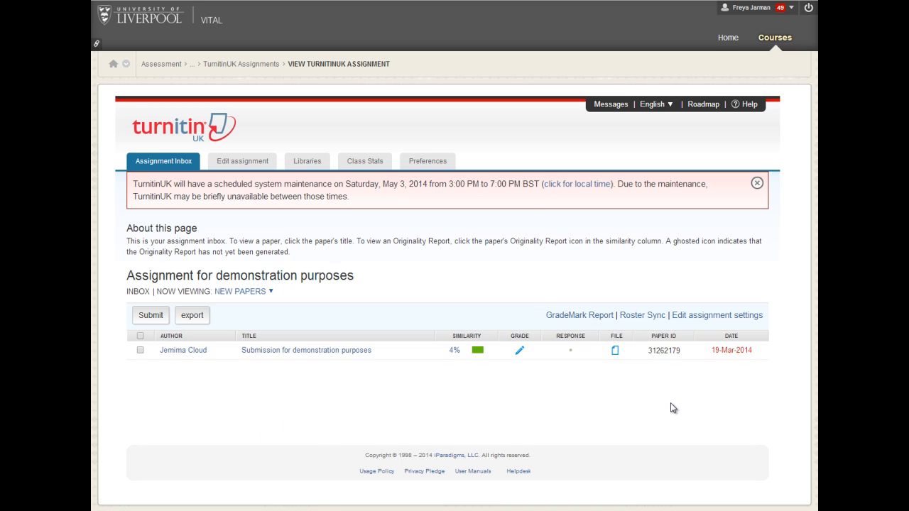
Open the paper "Submission for demonstration purposes" in a maximised viewer and enlarge the document so its first page is readable
click(284, 350)
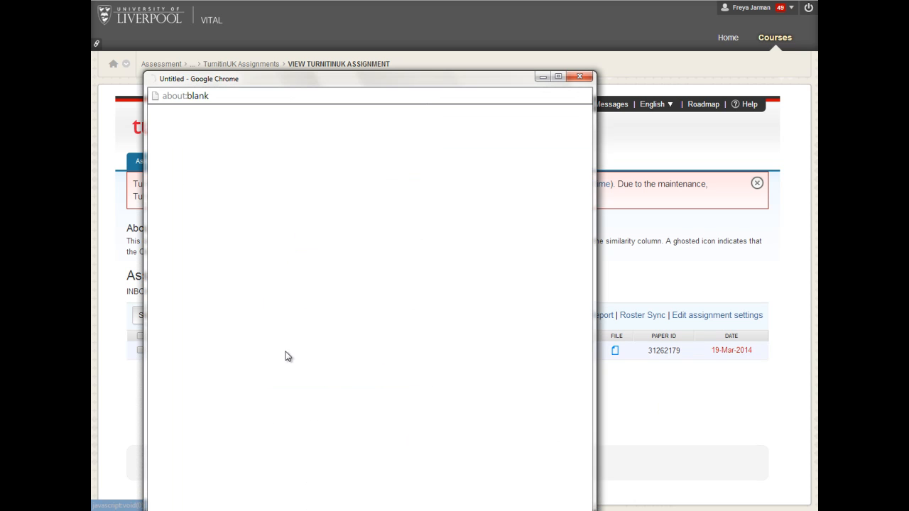
click(559, 77)
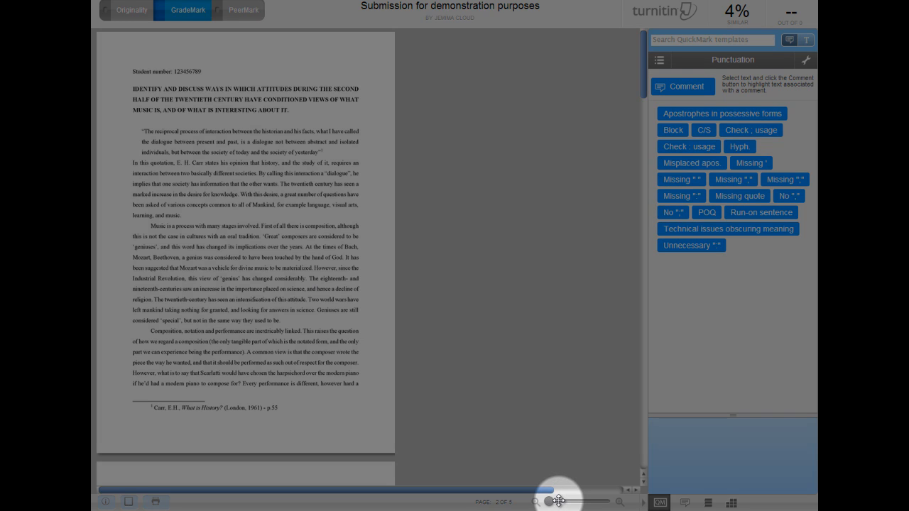
drag(549, 501, 576, 502)
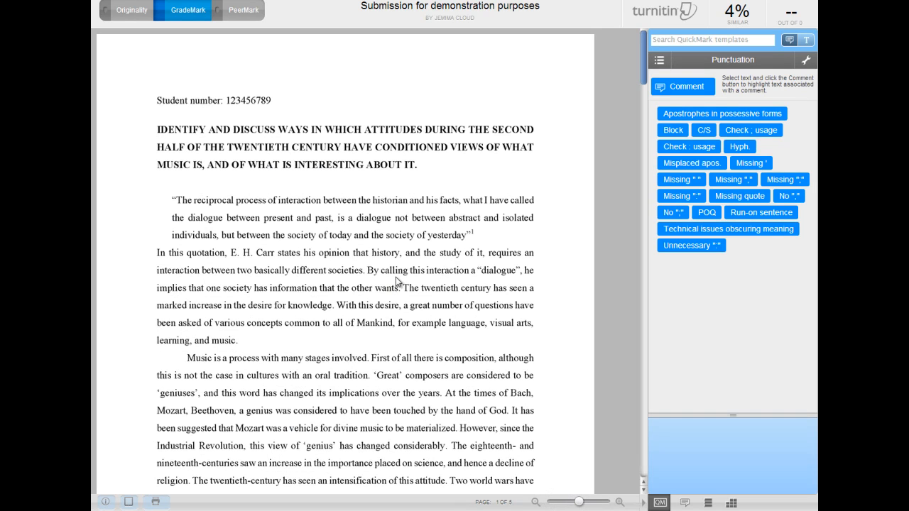
mouse_move(644, 54)
mouse_down()
mouse_move(644, 79)
mouse_move(644, 54)
mouse_up()
Add and save a comment reading "Insert a comment here." at the end of the essay title
click(426, 168)
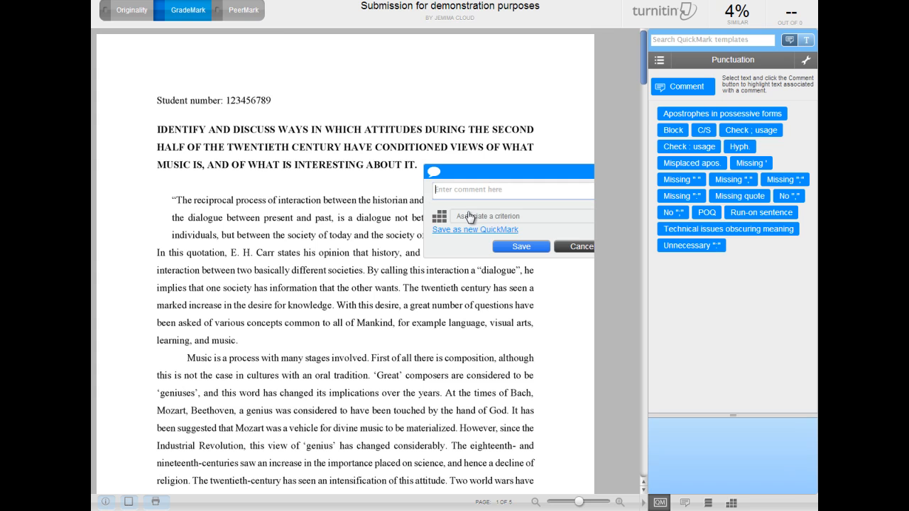
text(Insert a comment here.)
click(514, 247)
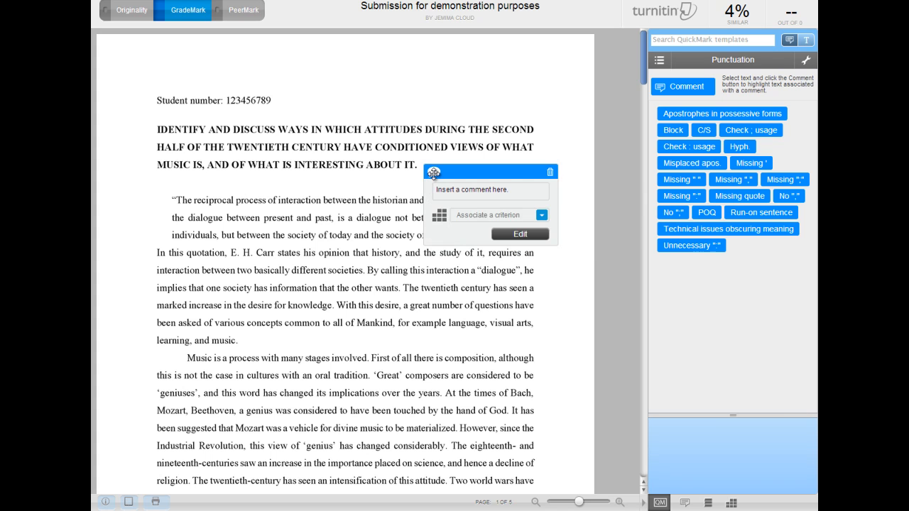
Move the essay title's comment up beside the student number line and delete it
drag(434, 172, 305, 87)
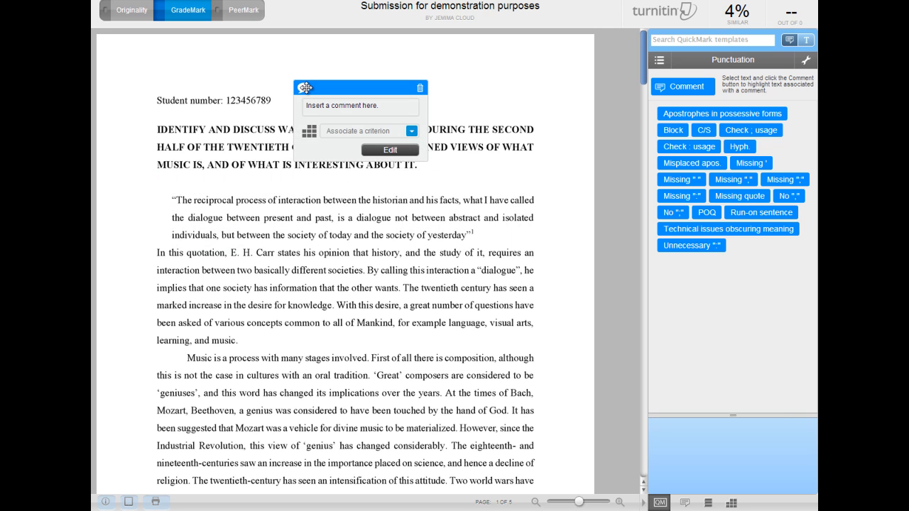
click(419, 90)
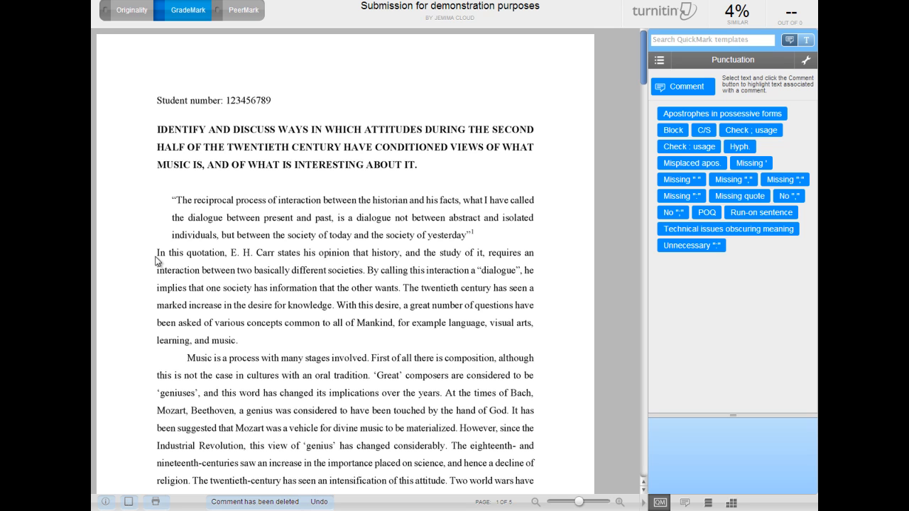
Highlight "In this quotation" in green with the comment "Add a comment attached to a highlighted passage." and save it
drag(157, 256, 225, 253)
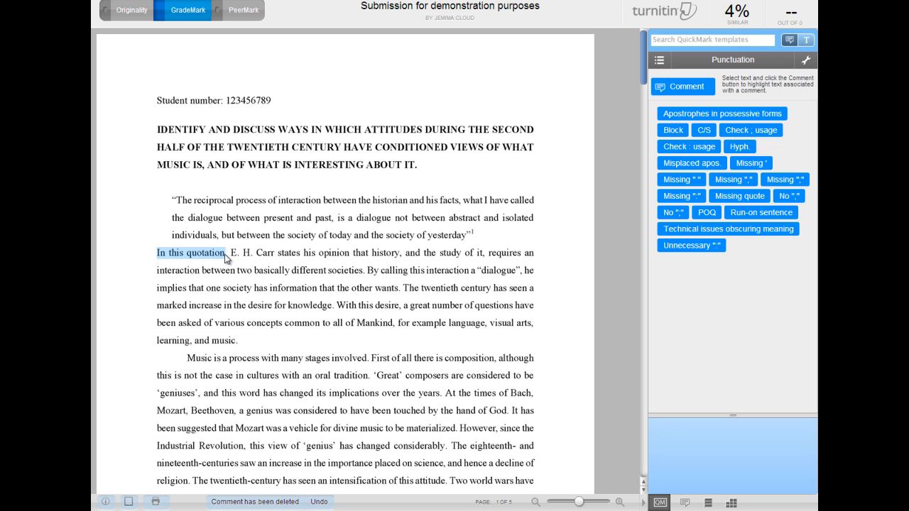
click(190, 257)
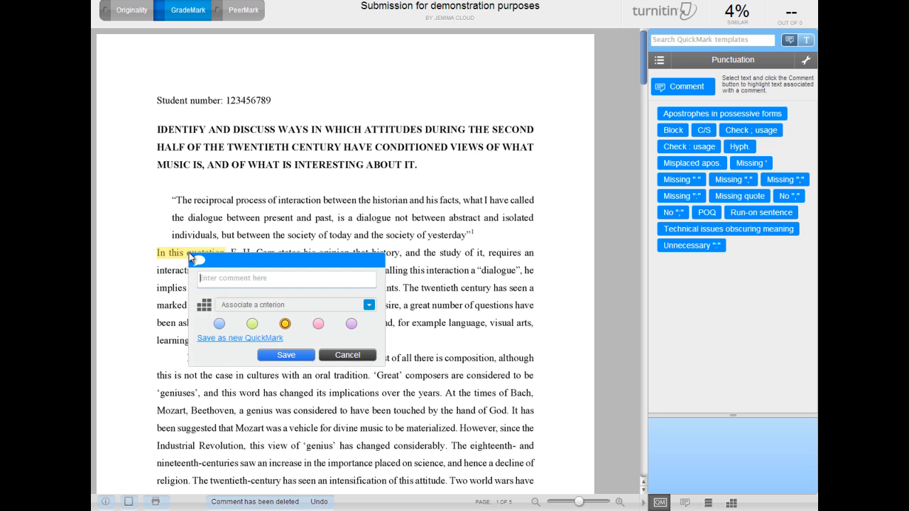
text(Add a comment attached to a highli)
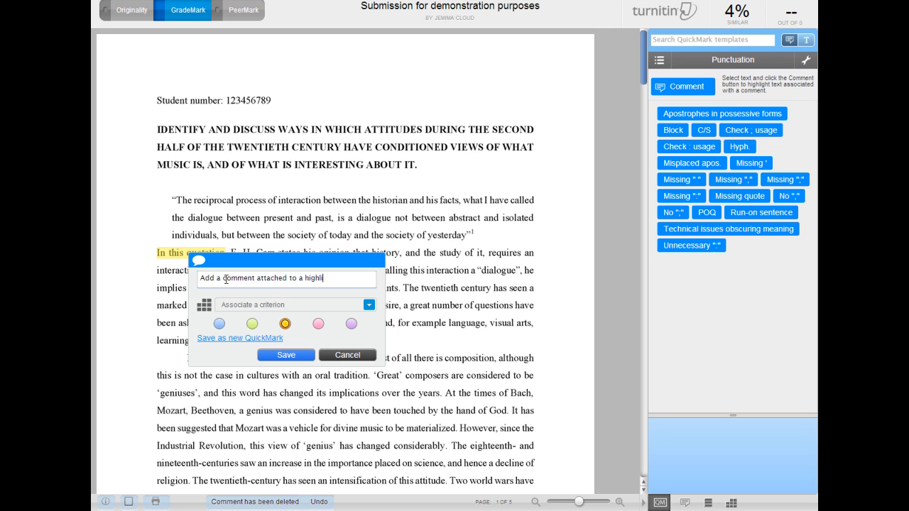
text(ghted passage.)
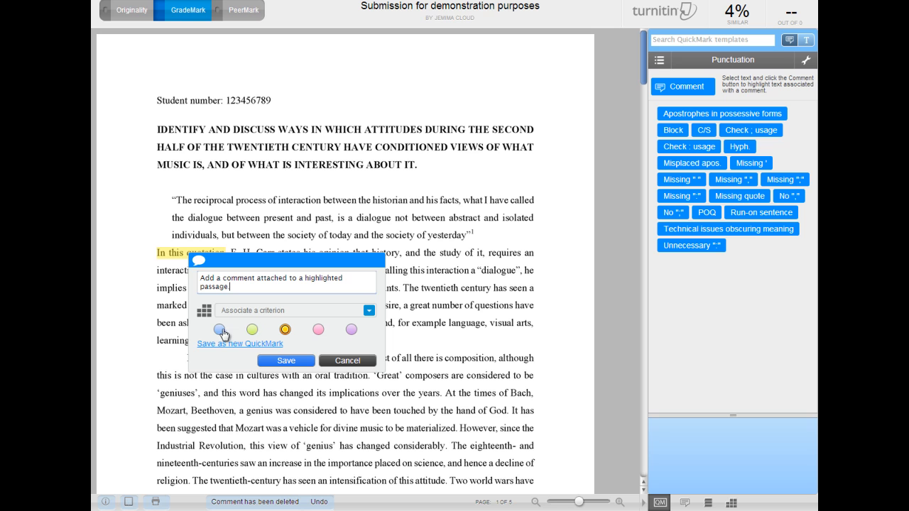
click(252, 330)
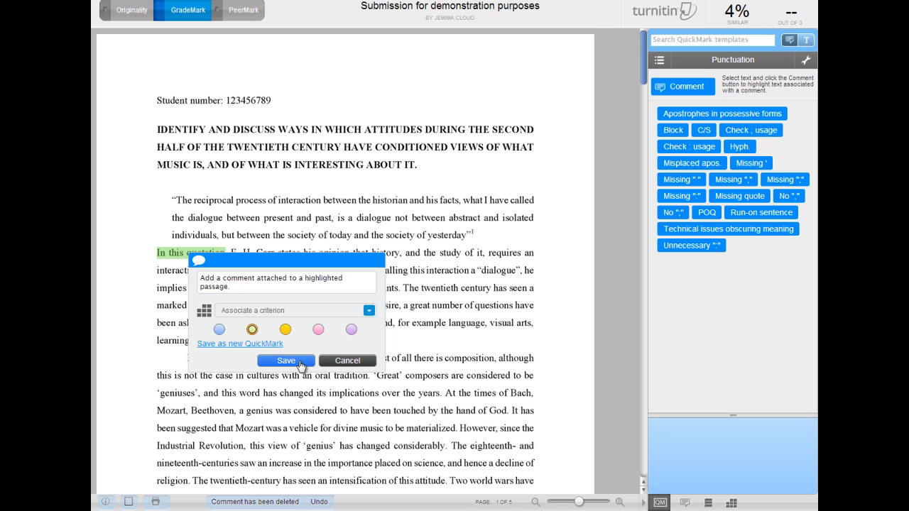
click(298, 363)
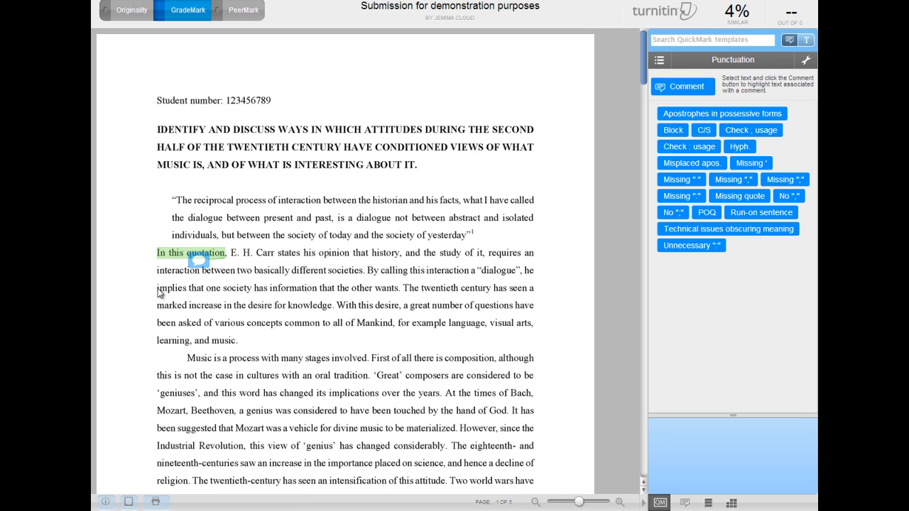
Open the comment attached to "In this quotation" and delete it
click(199, 259)
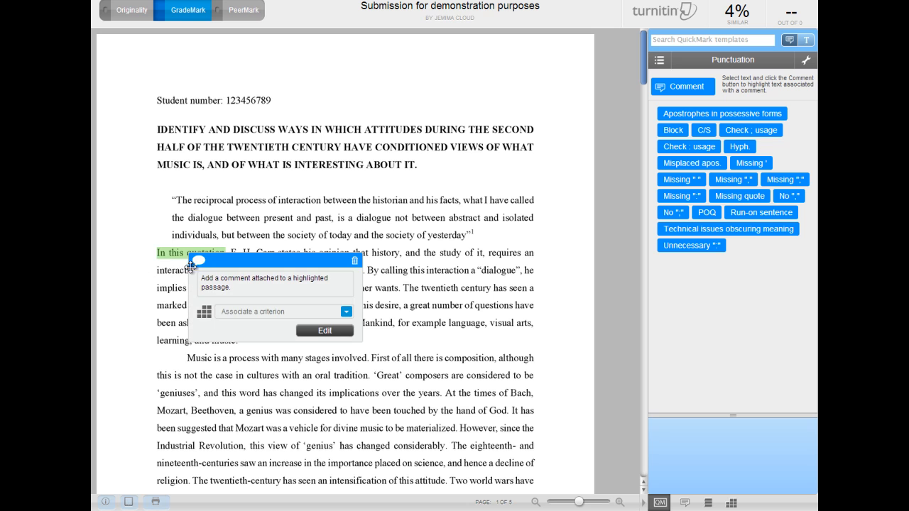
click(355, 263)
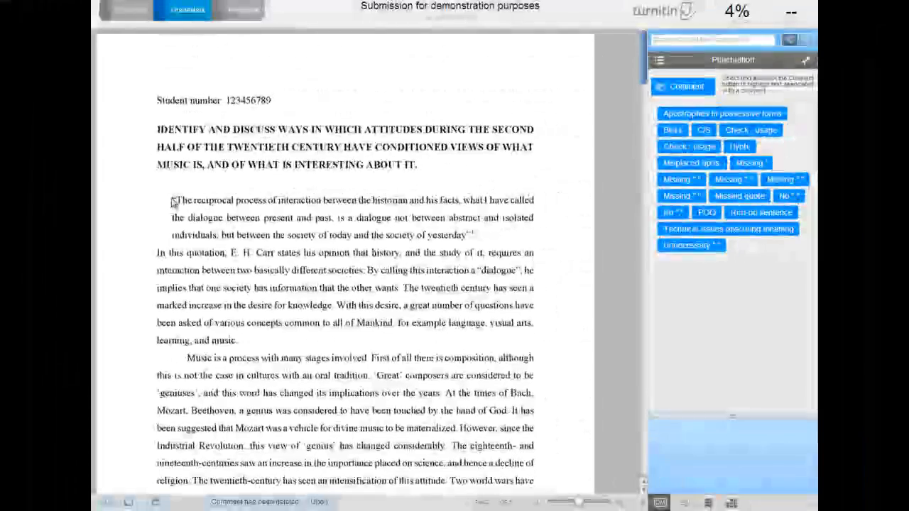
Highlight the opening block quotation with the comment "No quotation marks needed for block quotes.", associate the Presentation criterion and save it
drag(173, 202, 473, 238)
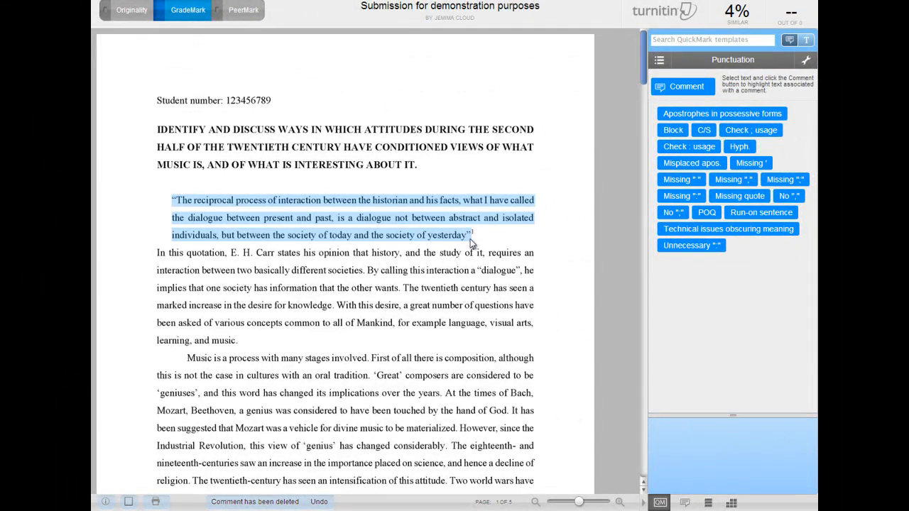
click(377, 238)
text(No quotation marks need ed for block quotes.)
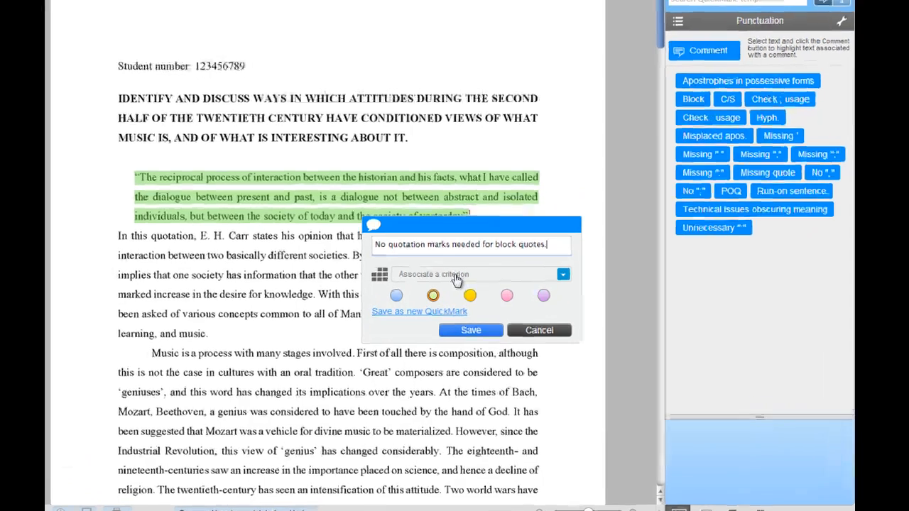
click(456, 276)
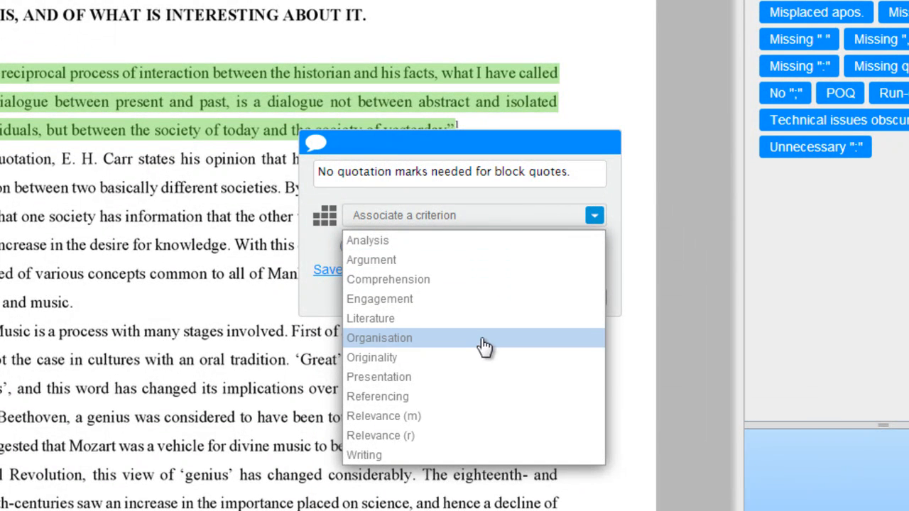
click(487, 386)
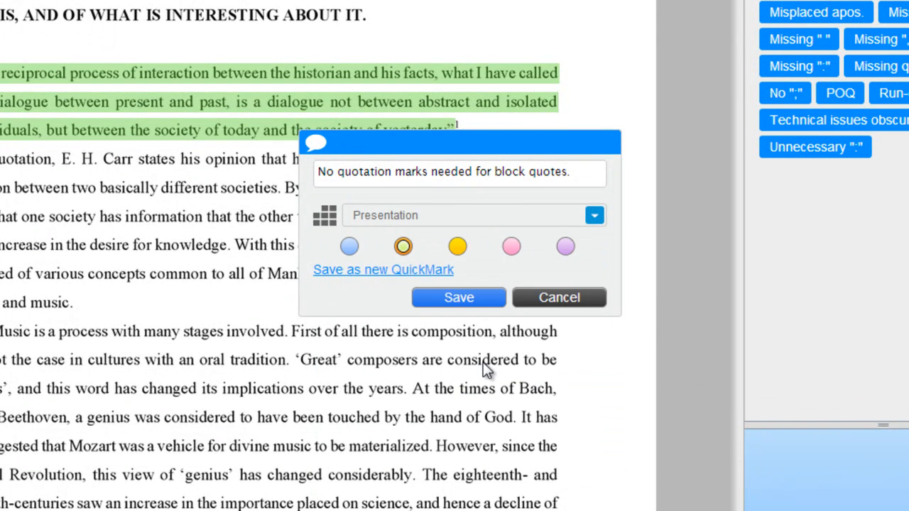
click(477, 301)
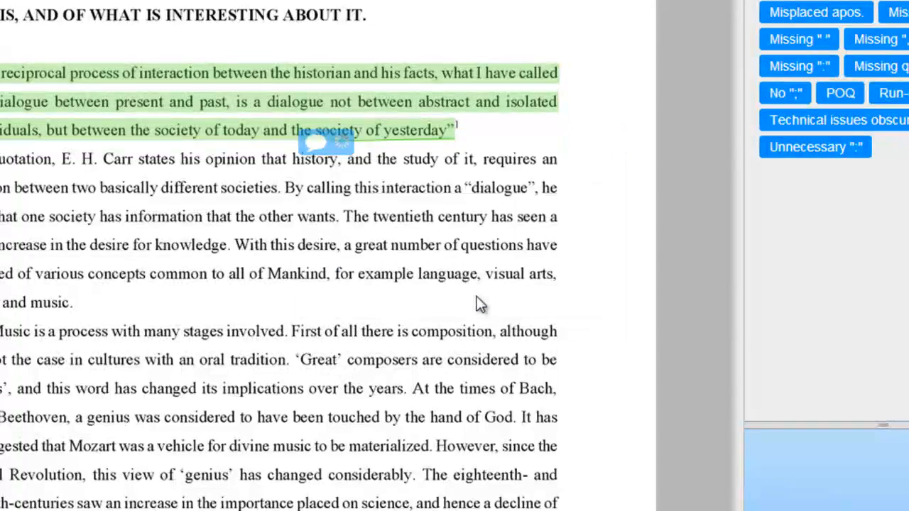
click(316, 143)
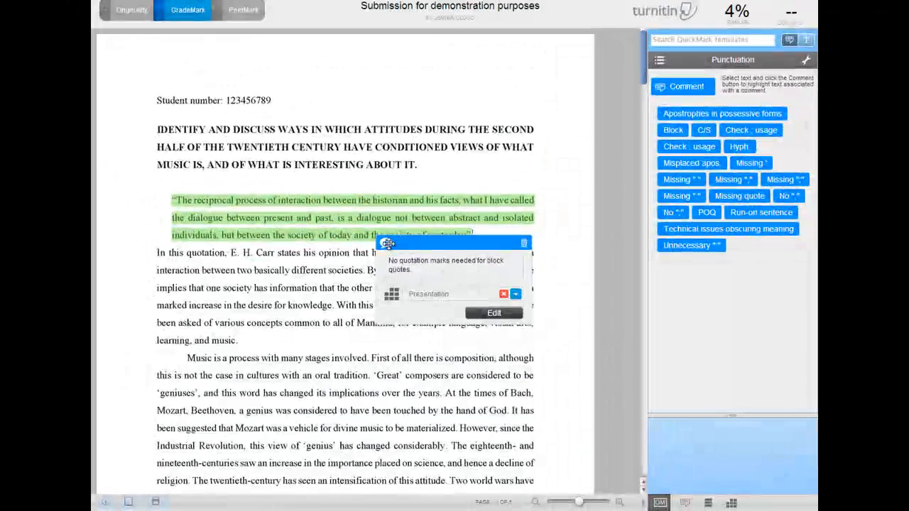
click(431, 370)
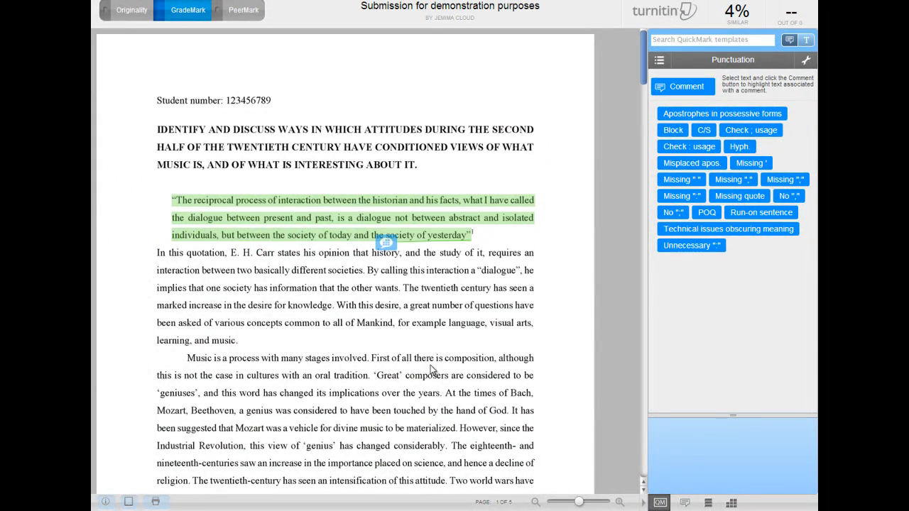
Switch the QuickMark set to Commonly Used and look through its ready-made comments
scroll(447, 347, down, 2)
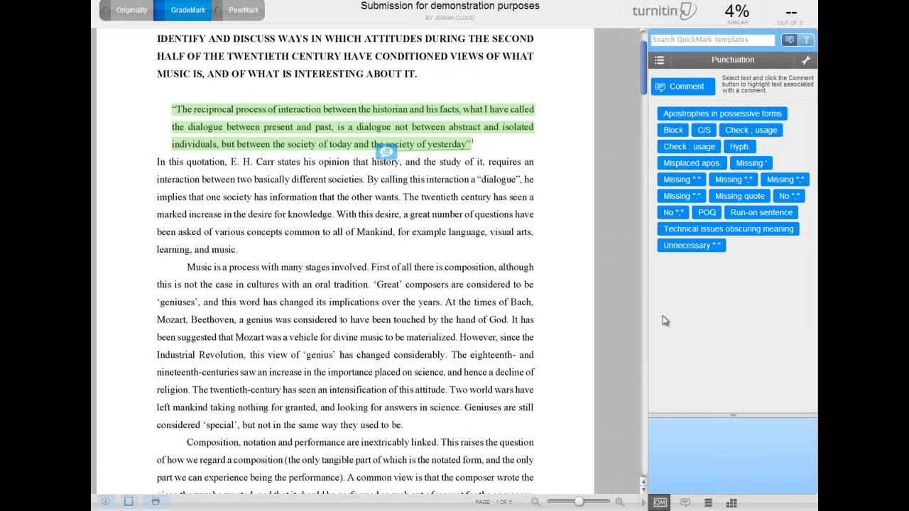
mouse_move(724, 139)
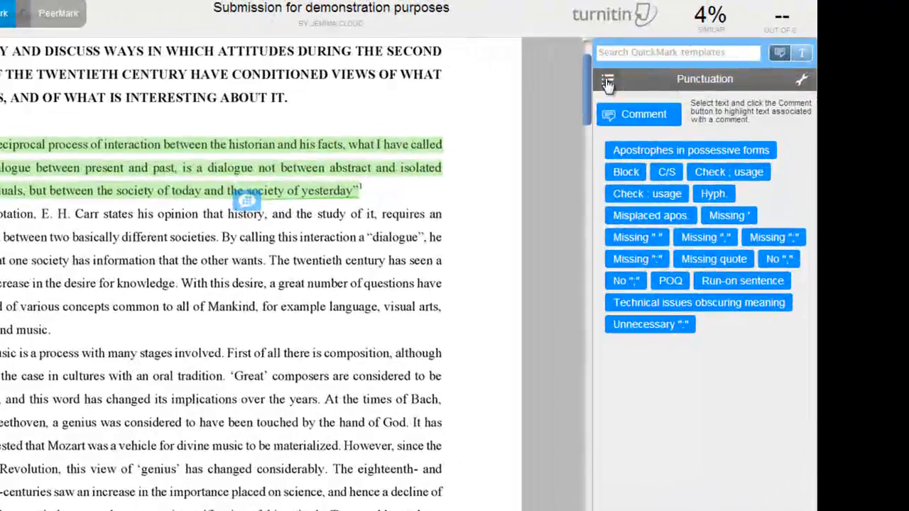
click(629, 71)
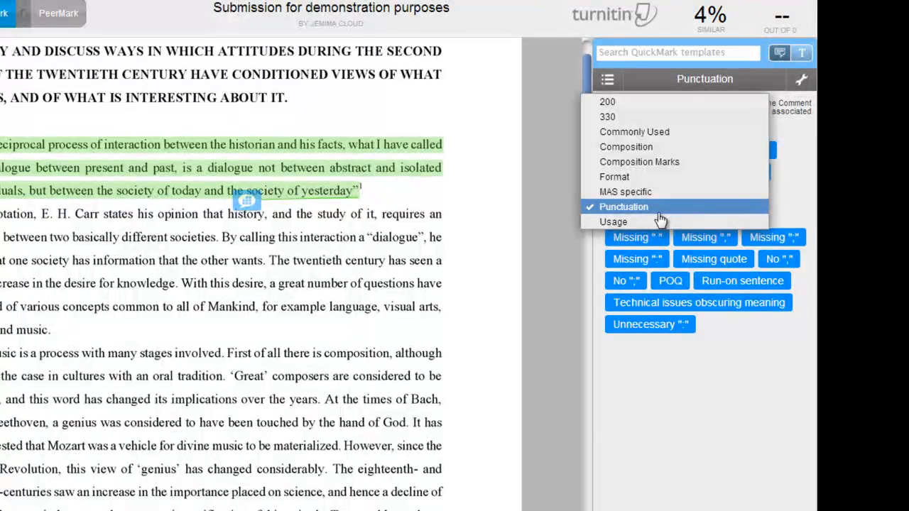
click(655, 132)
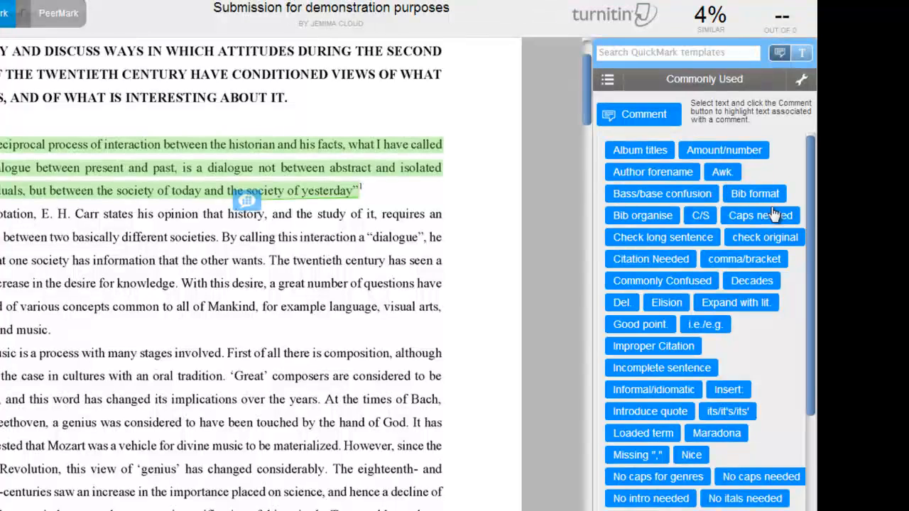
drag(815, 190, 815, 259)
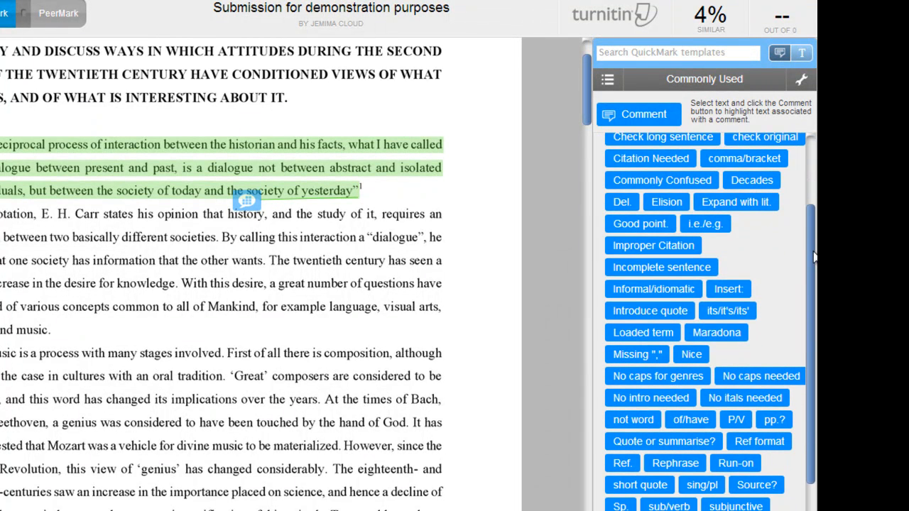
Place the There/Their/They're QuickMark from the Usage set at the end of the first body paragraph and associate it with the Writing criterion
click(607, 79)
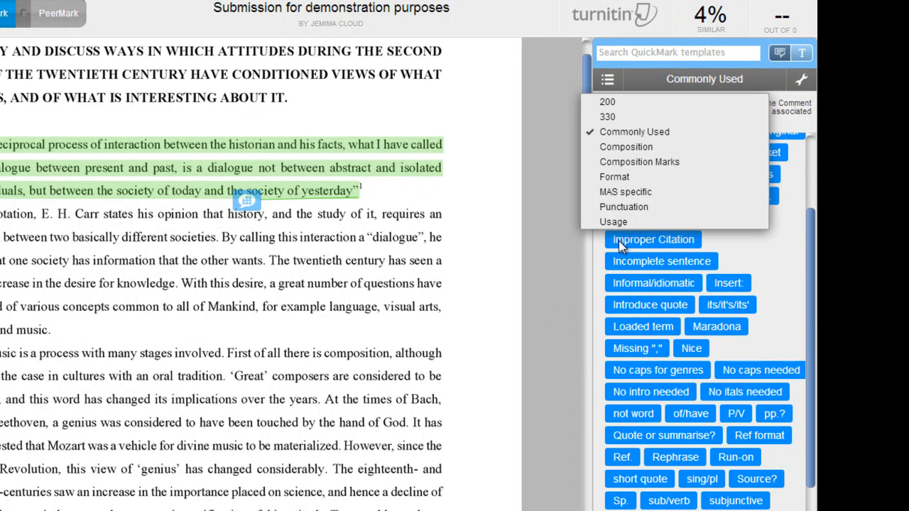
click(619, 225)
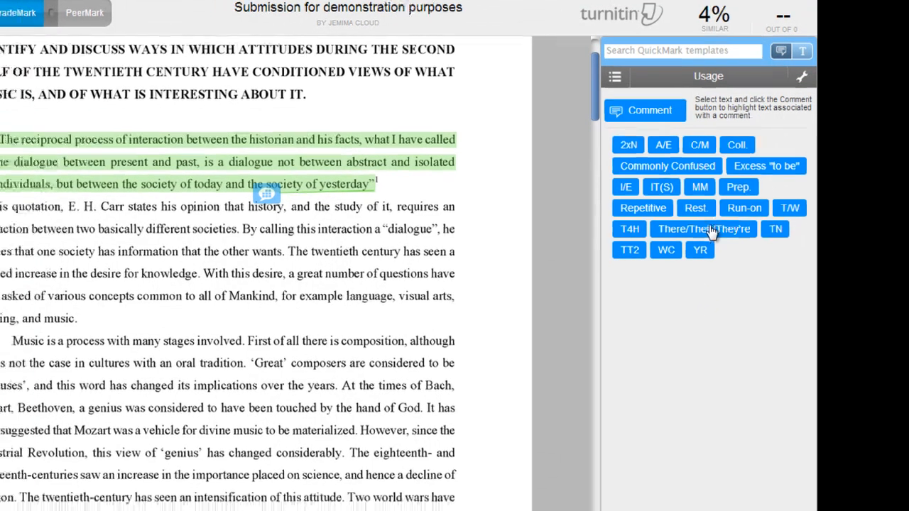
drag(712, 240, 58, 336)
drag(241, 254, 290, 250)
click(577, 263)
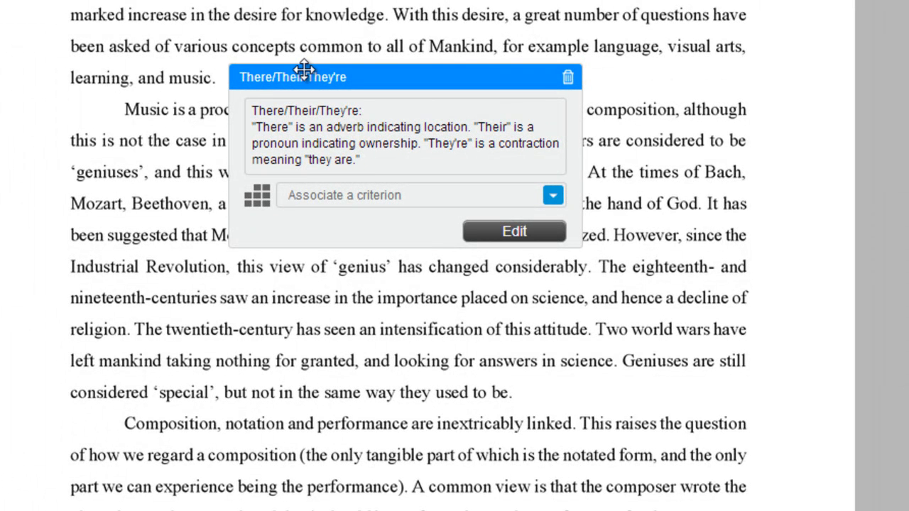
click(381, 199)
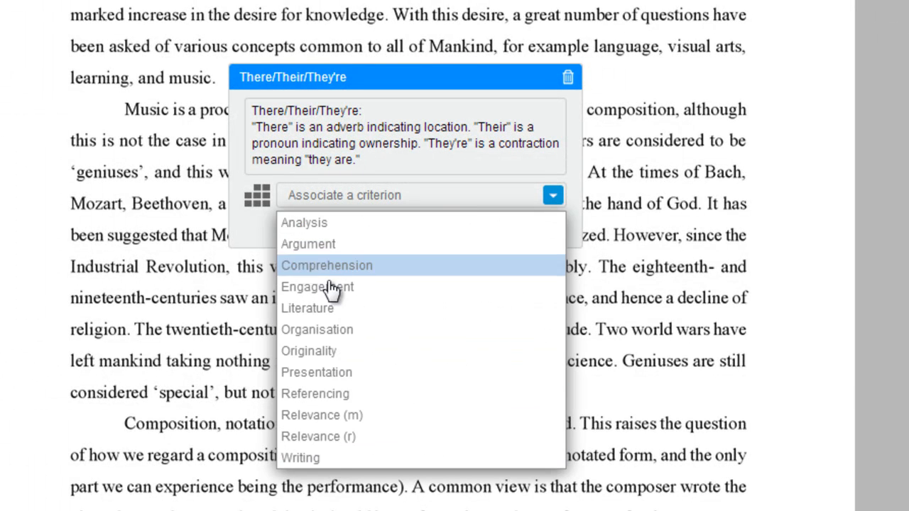
click(323, 461)
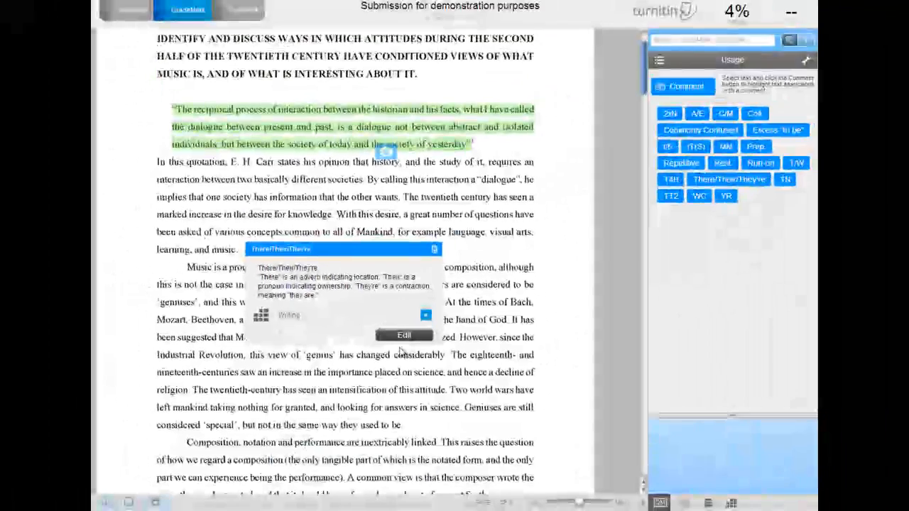
Highlight "he'd" in the Scarlatti sentence at the end of page 1 with the comment "Avoid elisions--write out the two words."
click(512, 248)
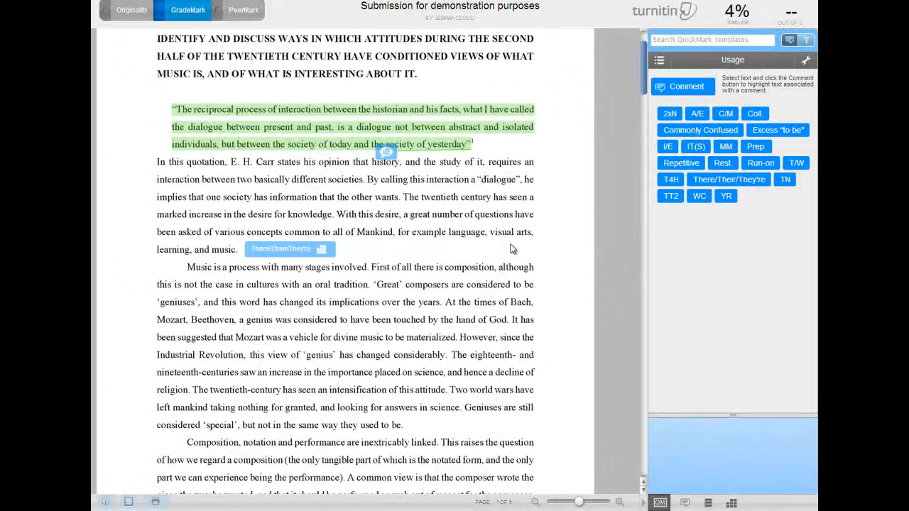
scroll(554, 382, down, 1)
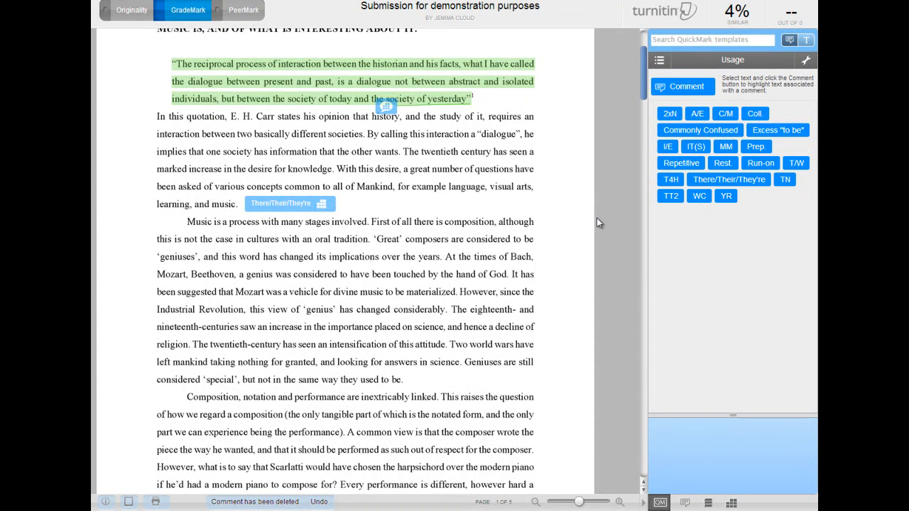
scroll(596, 218, down, 1)
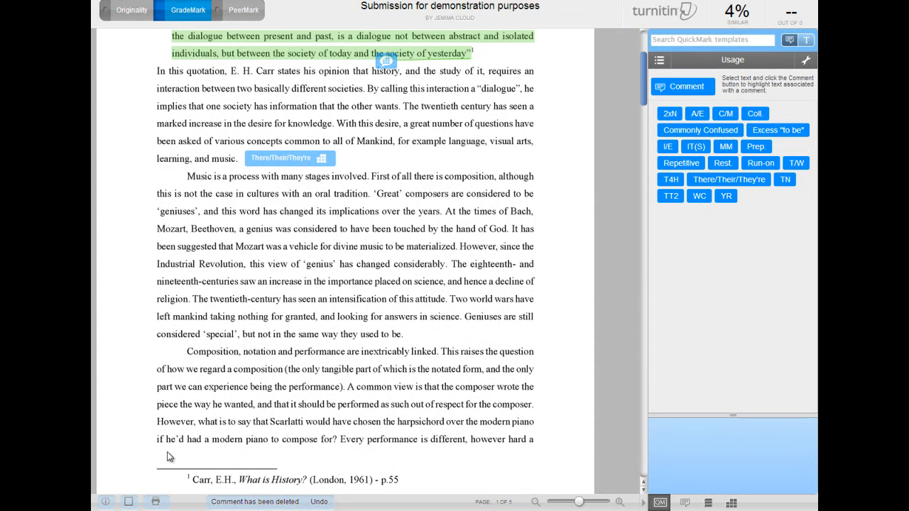
double_click(172, 440)
drag(172, 440, 184, 441)
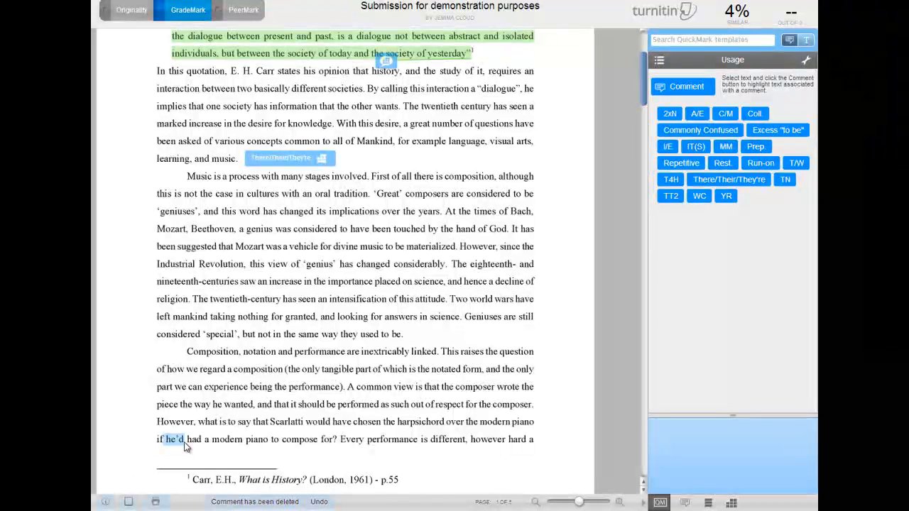
click(187, 447)
text(Avoid elisions--write out the two words.)
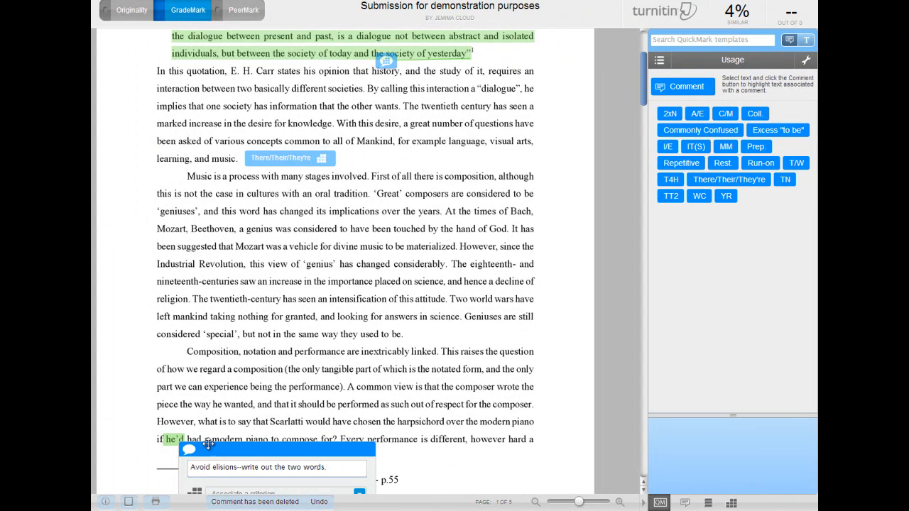
Save the elisions comment as a new QuickMark titled "Avoid elisions!" in the Commonly Used set
drag(644, 79, 641, 99)
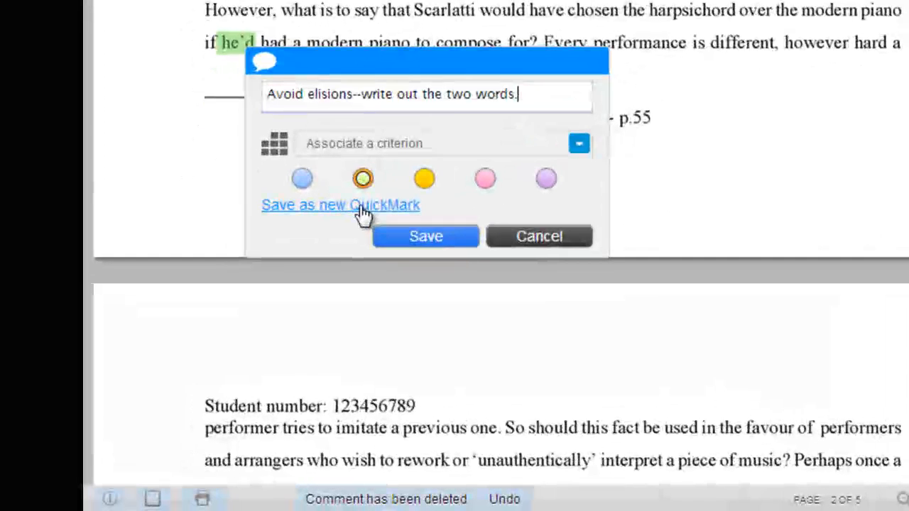
click(360, 206)
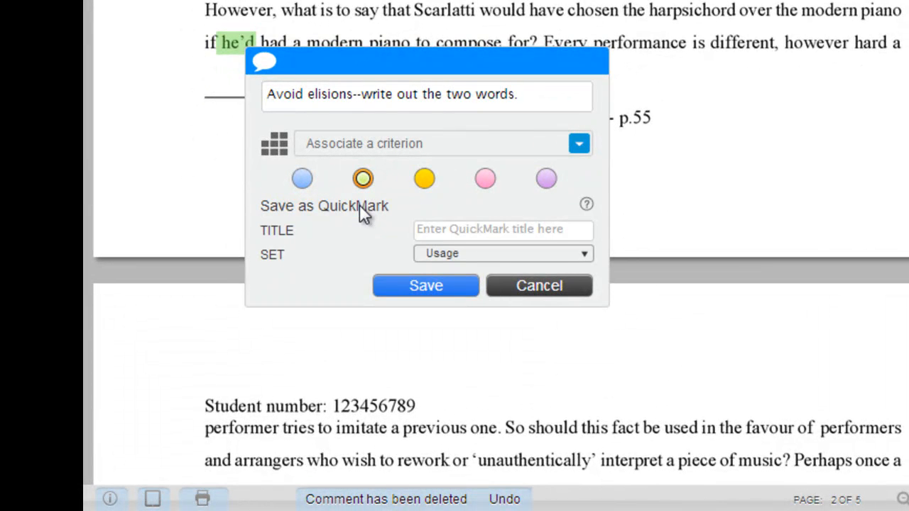
click(484, 228)
text(A)
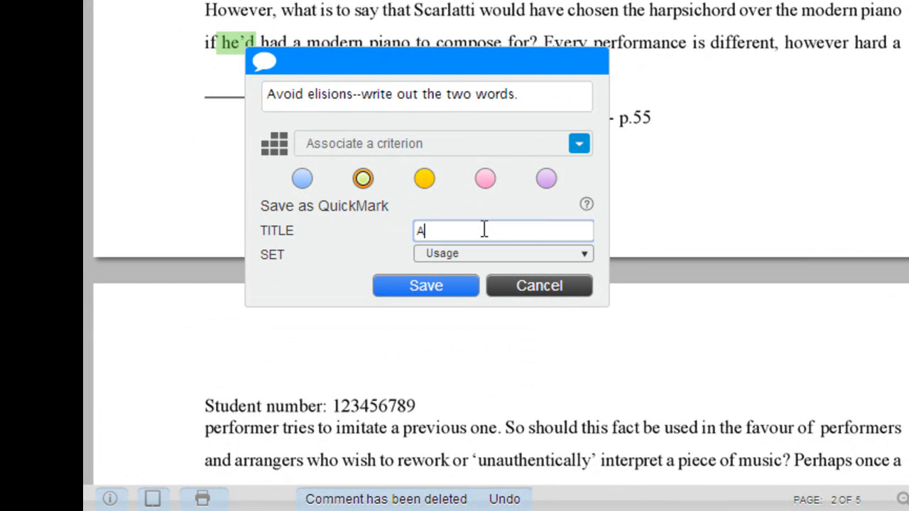
text(void elisions!)
click(505, 254)
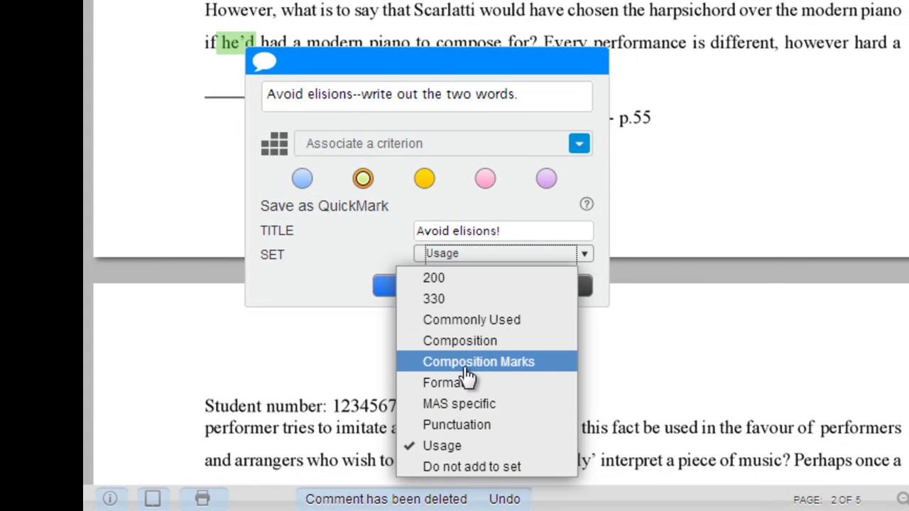
click(470, 321)
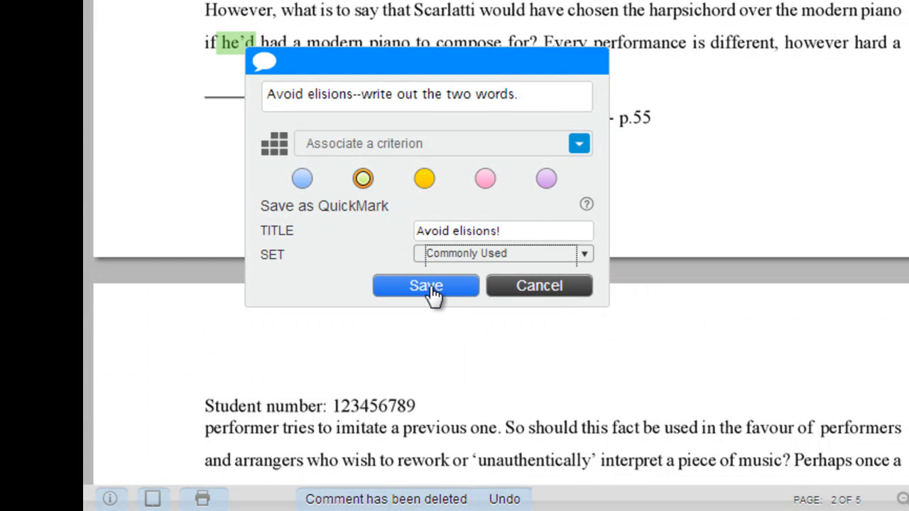
click(428, 287)
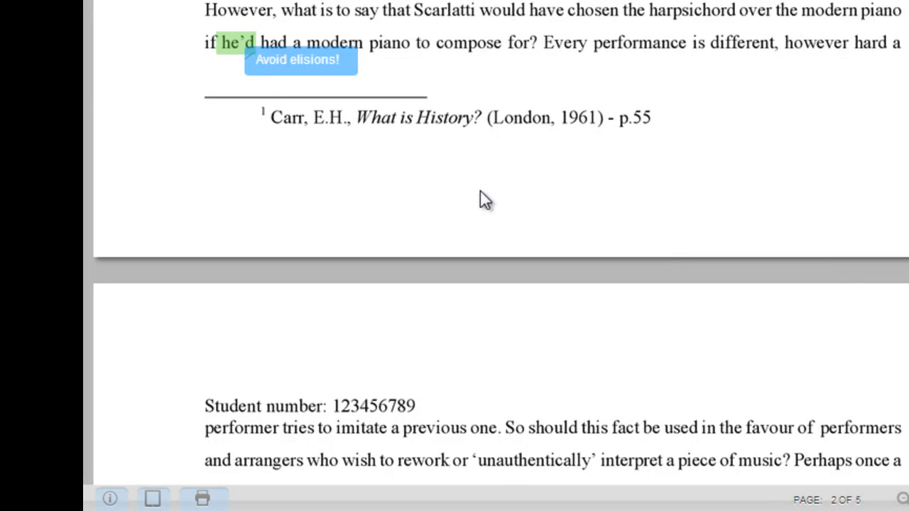
Associate the Writing criterion with the "Avoid elisions!" mark on "he'd"
click(285, 62)
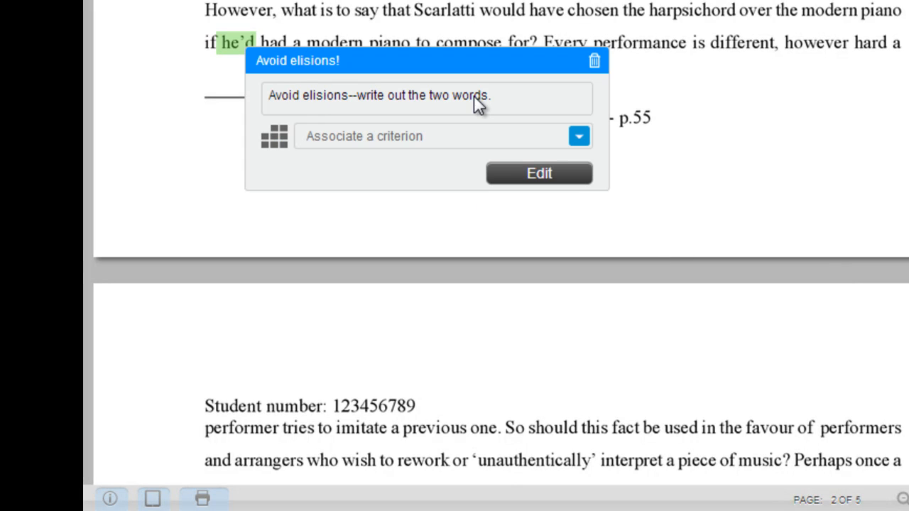
click(435, 137)
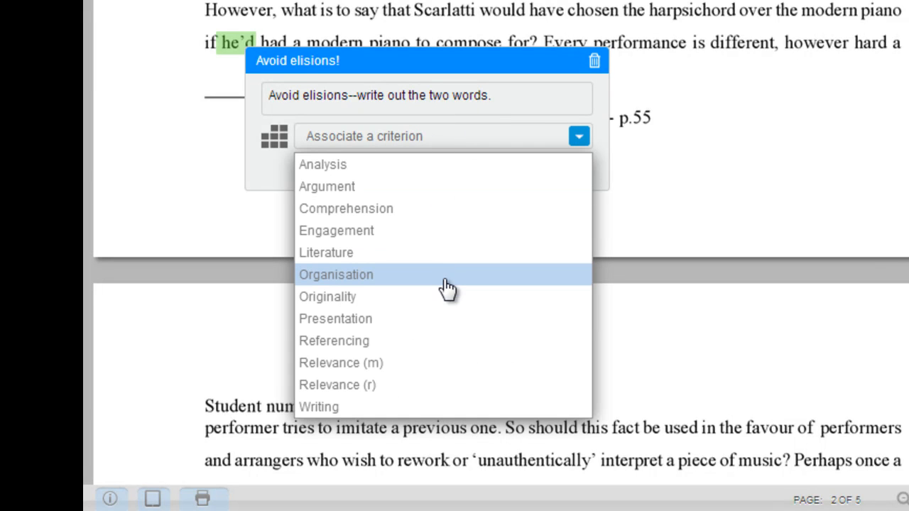
click(351, 407)
click(529, 175)
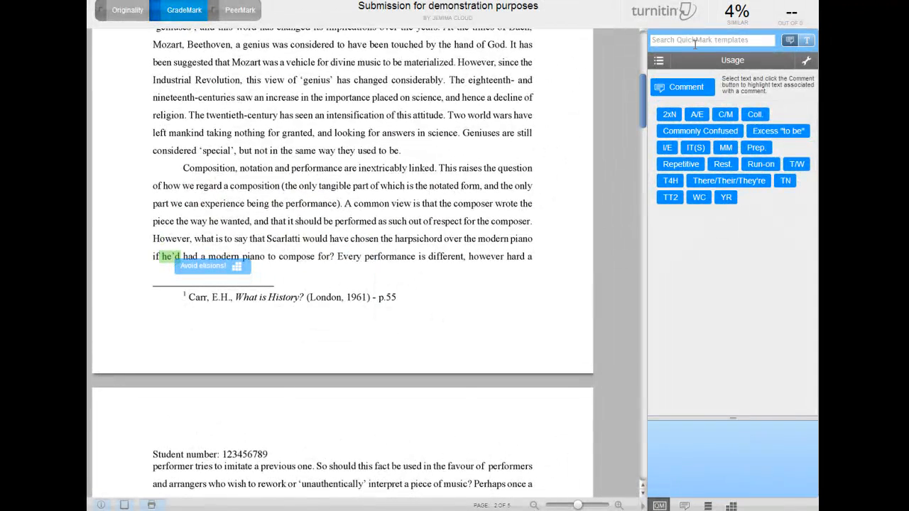
Switch the QuickMark set to Commonly Used and locate the new "Avoid elisions!" mark in it
click(658, 60)
click(666, 101)
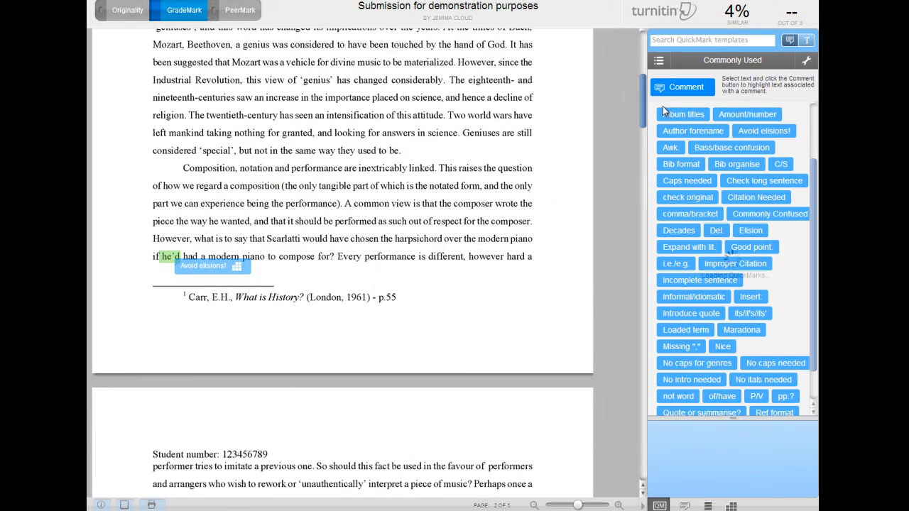
scroll(790, 246, down, 3)
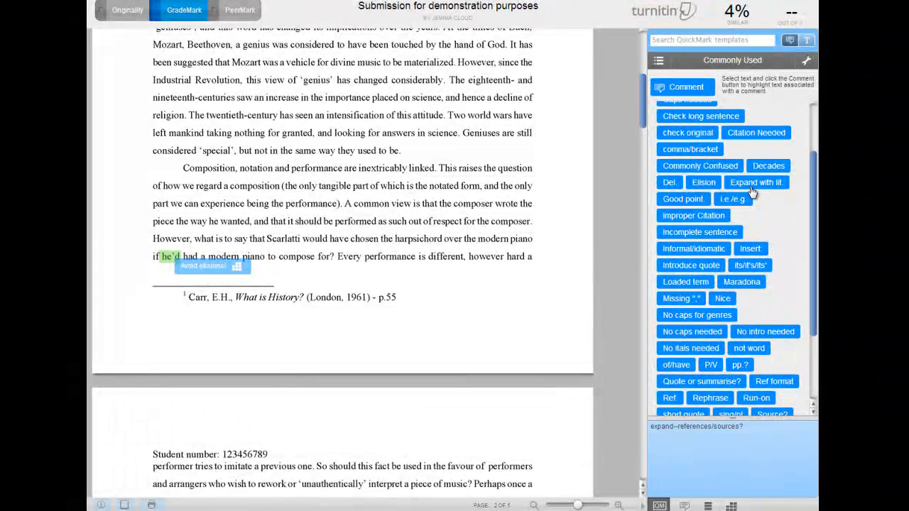
scroll(754, 192, up, 3)
drag(764, 135, 188, 288)
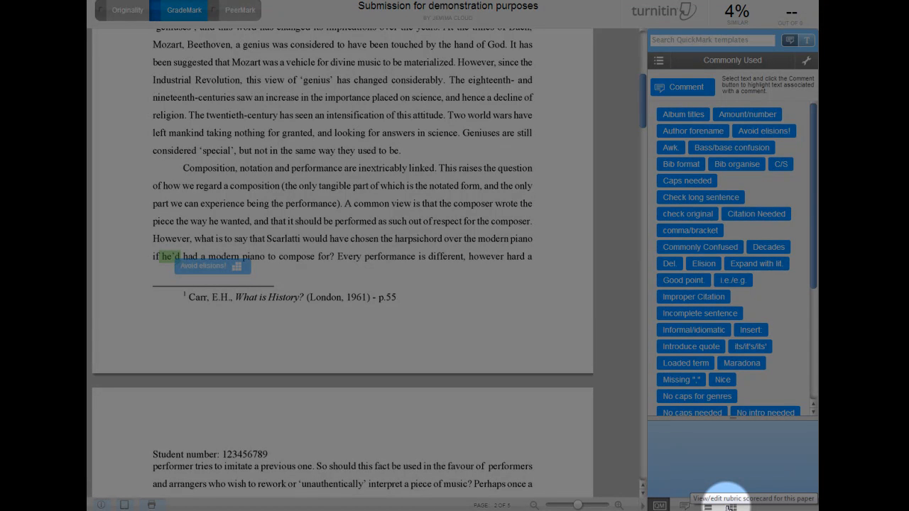
Open the paper's rubric scorecard and look through all its criteria from Analysis to Writing
click(730, 506)
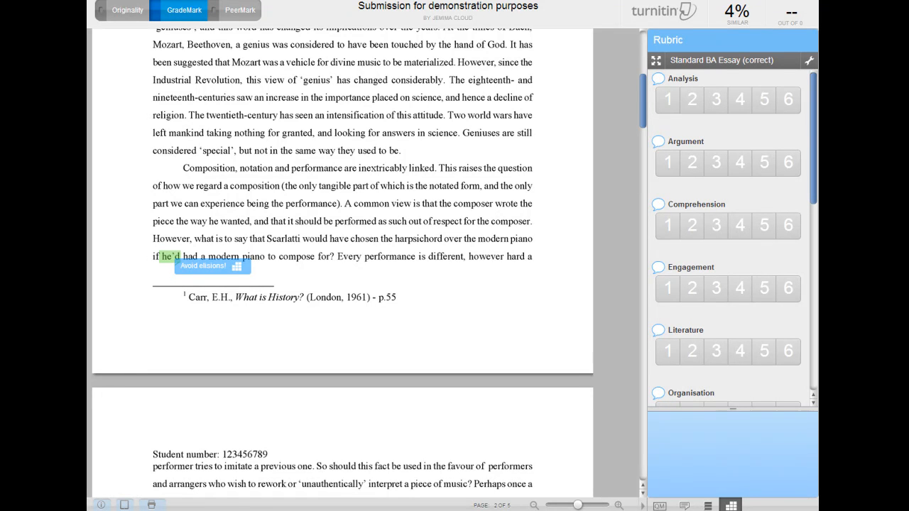
scroll(729, 238, down, 8)
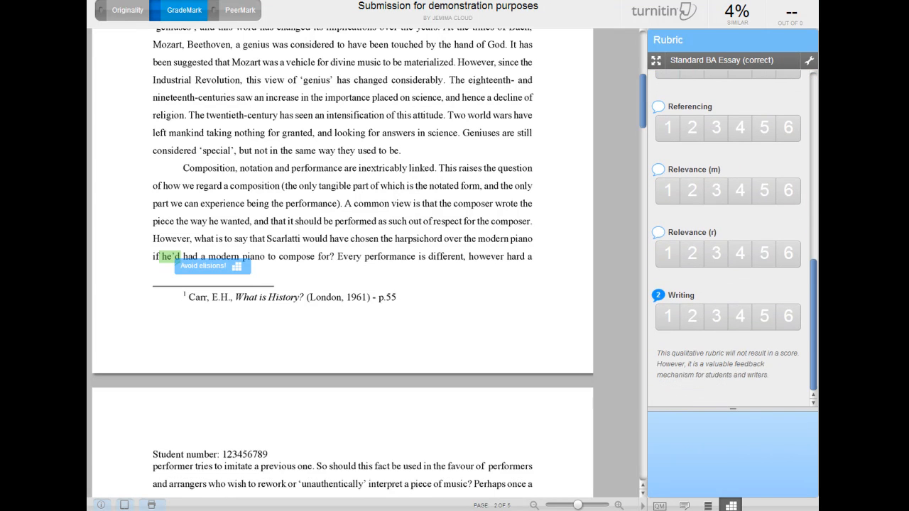
scroll(729, 238, up, 8)
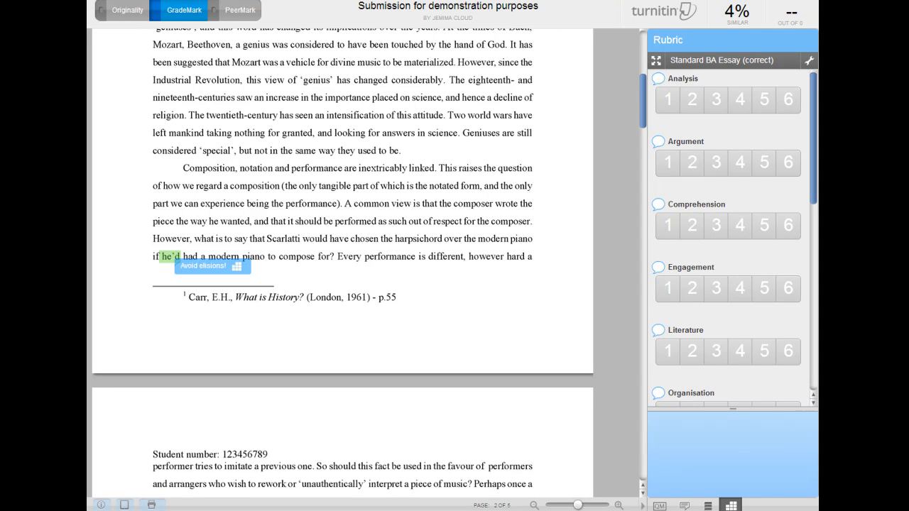
Enlarge the rubric's description area and read the descriptors for the different levels of the Argument criterion
drag(733, 409, 733, 187)
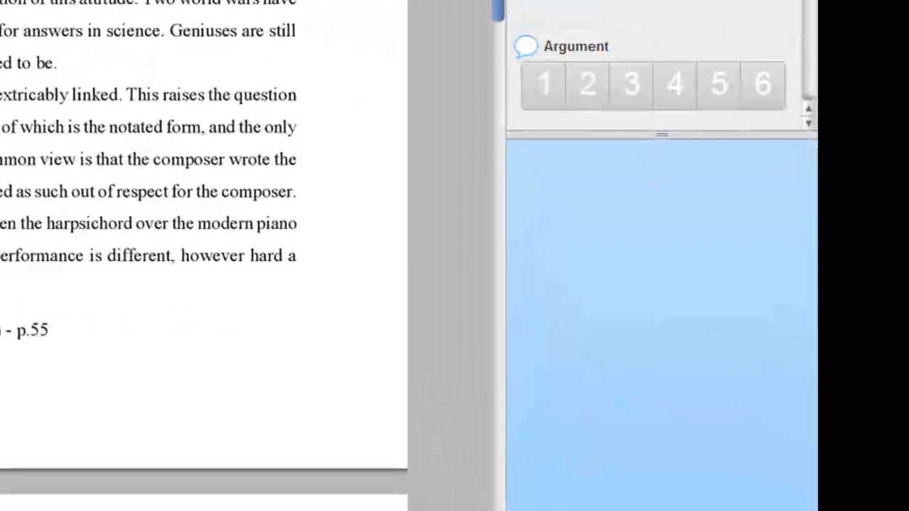
mouse_move(542, 84)
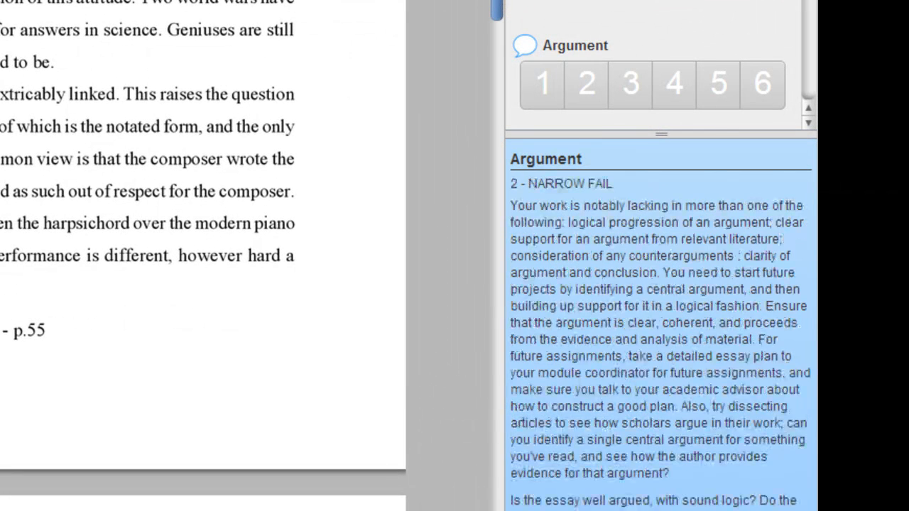
mouse_move(631, 85)
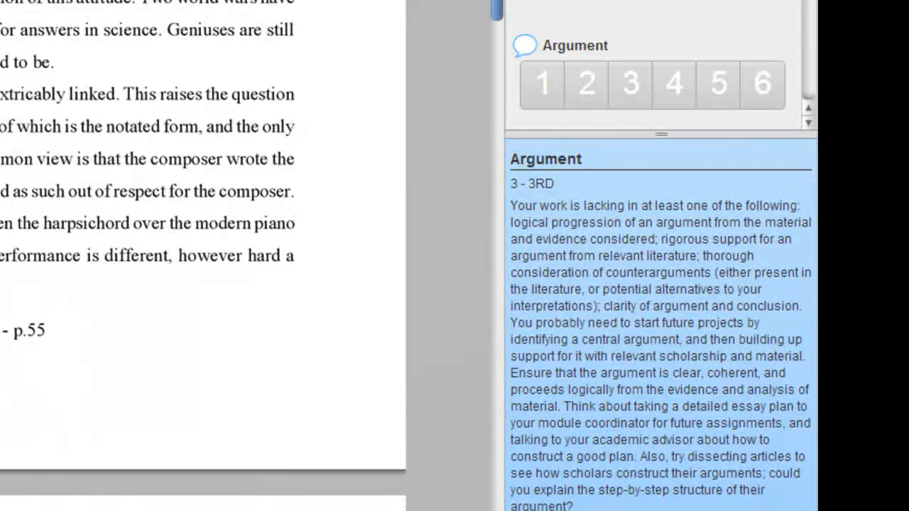
mouse_move(718, 84)
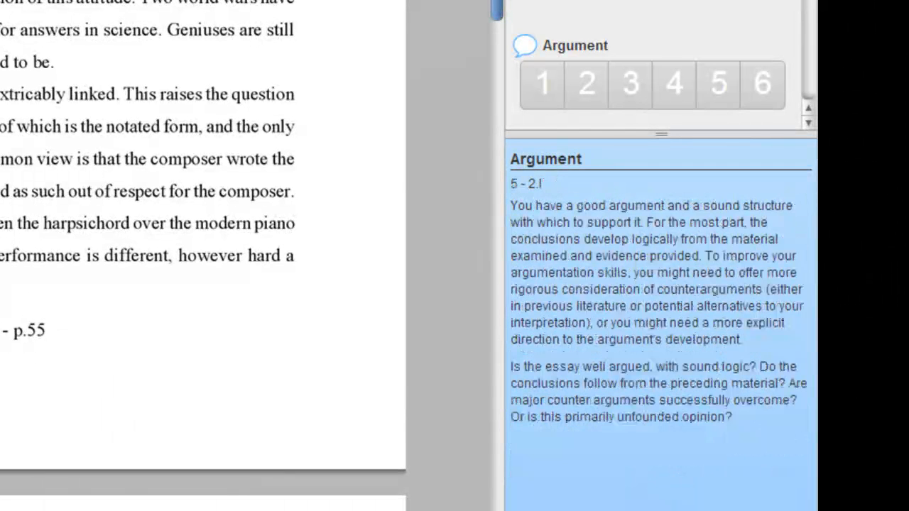
mouse_move(762, 85)
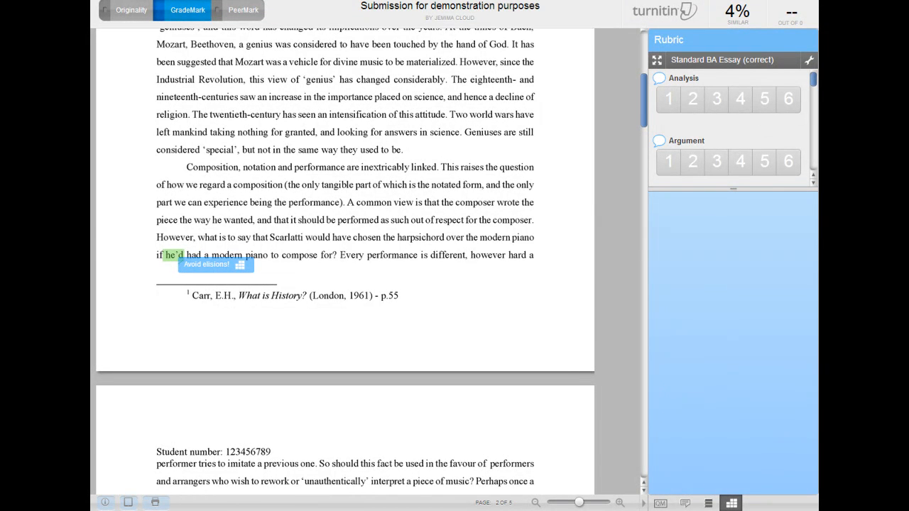
Rate the paper Analysis 4, Argument 5, Comprehension 4, Engagement 3, Literature 1 and Organisation 6 in the rubric
mouse_move(669, 99)
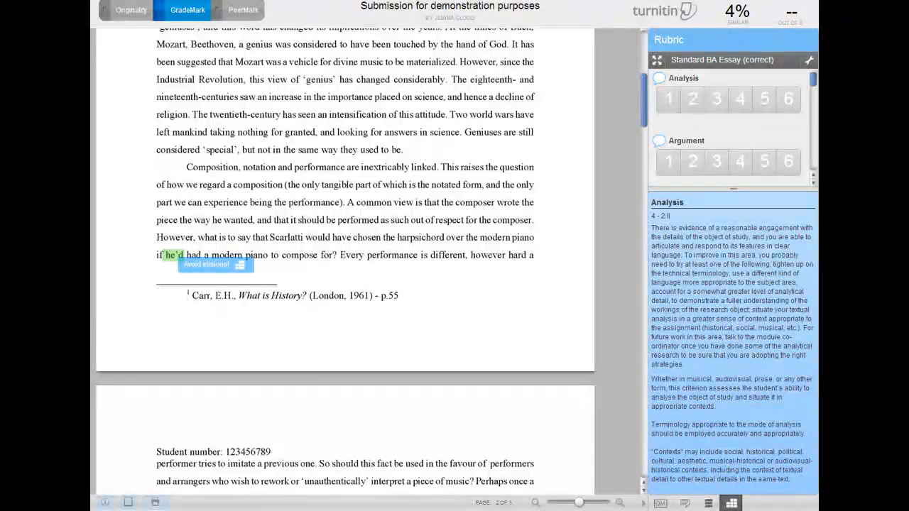
click(740, 98)
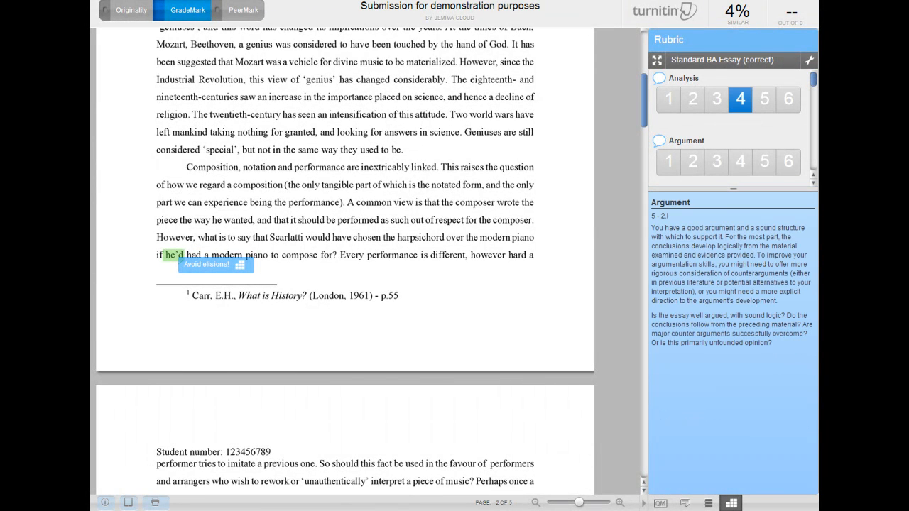
click(764, 161)
drag(732, 190, 732, 449)
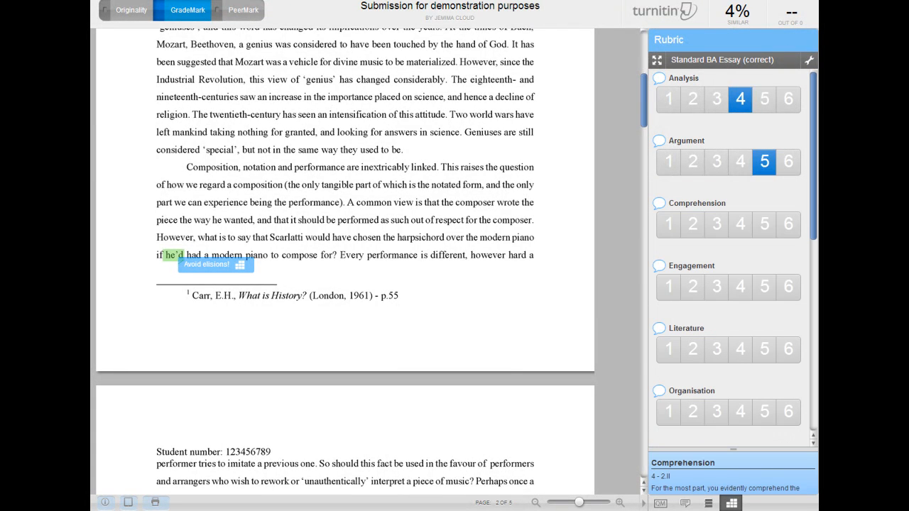
click(741, 223)
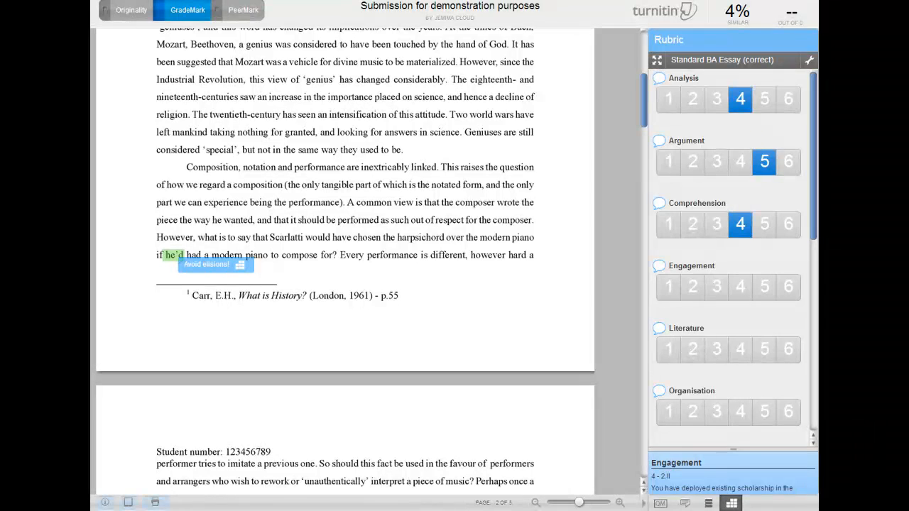
click(716, 286)
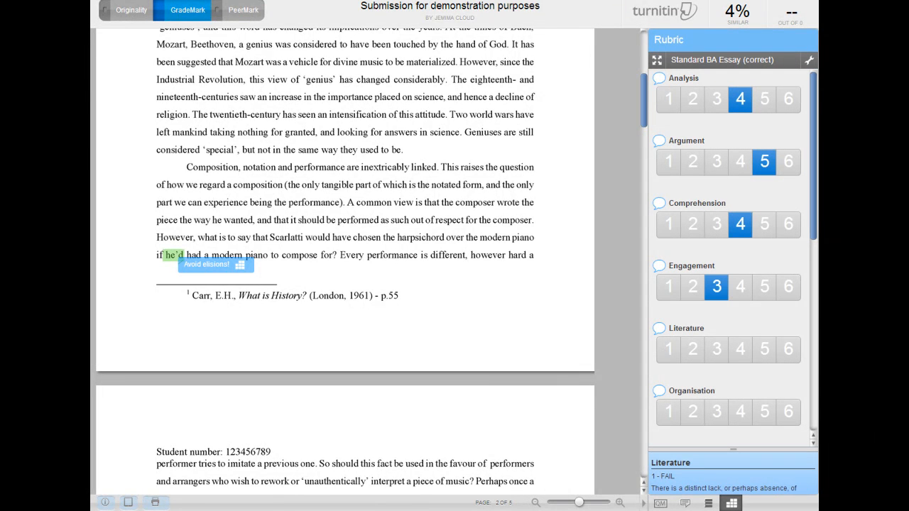
click(668, 349)
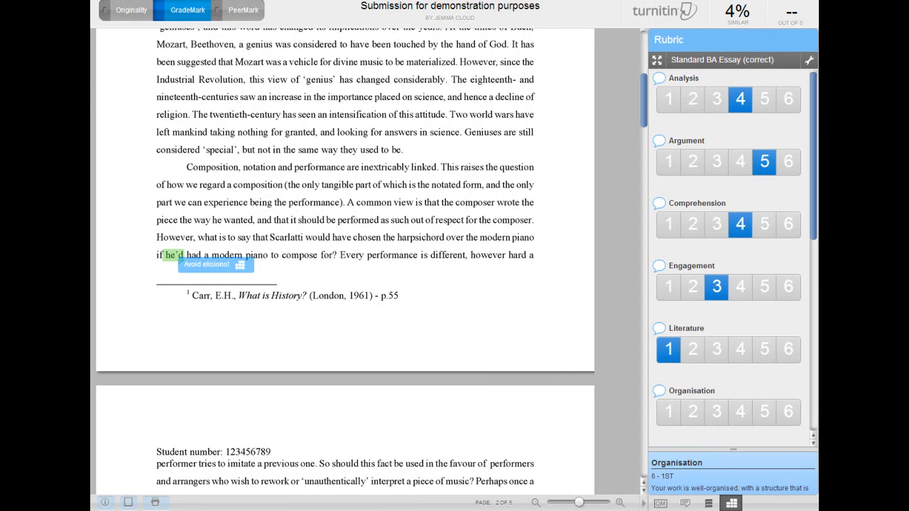
click(788, 411)
Rate the remaining rubric criteria Originality 4, Presentation 5, Referencing 5, Relevance (m) 4, Relevance (r) 4 and Writing 5
drag(813, 178, 813, 270)
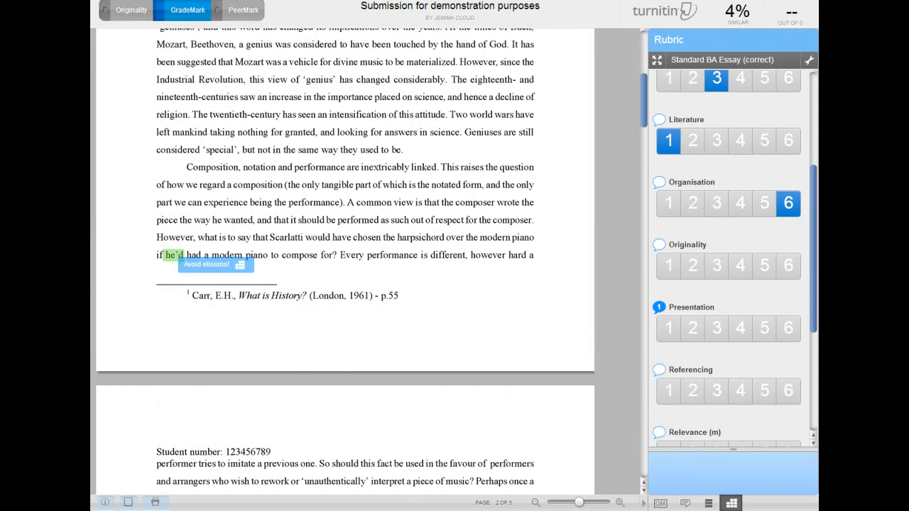
click(740, 266)
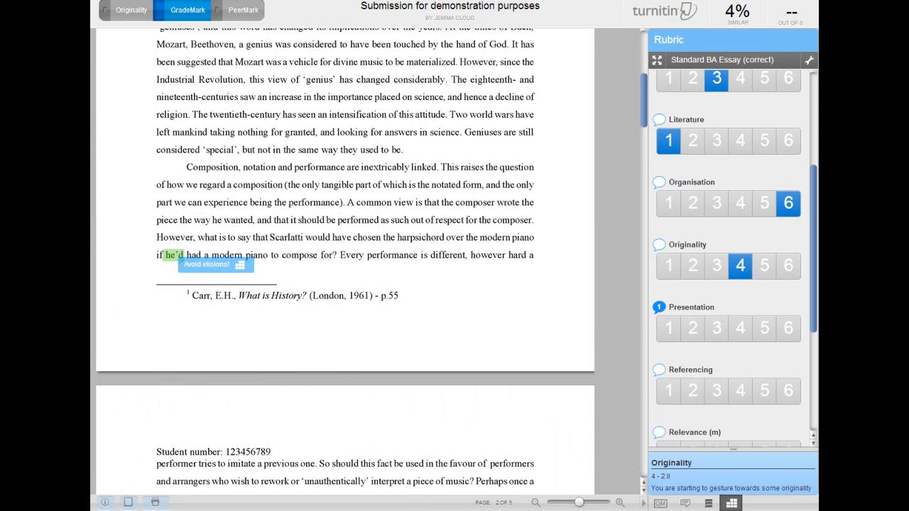
click(764, 328)
click(764, 391)
drag(812, 313, 813, 371)
click(741, 322)
click(740, 384)
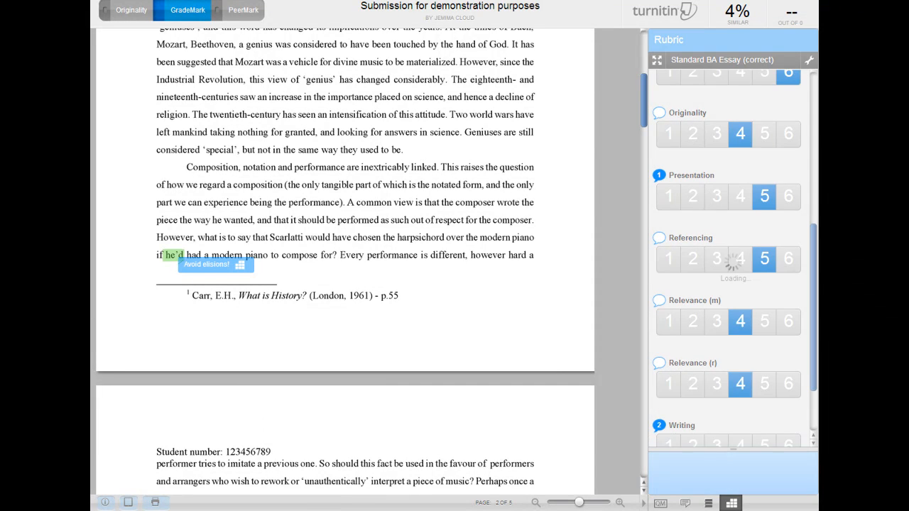
scroll(740, 384, down, 3)
click(764, 358)
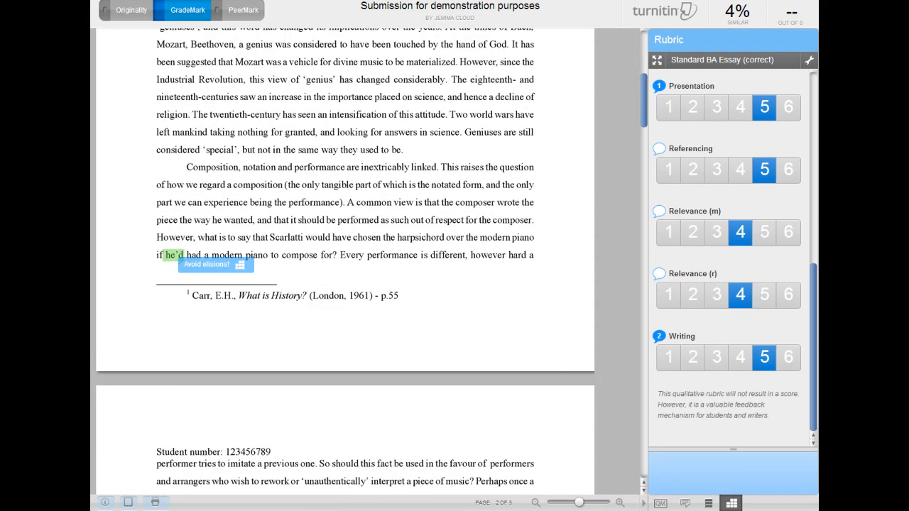
Enlarge the rubric's description area, list the marks linked to the Writing criterion, and show the There/Their/They're mark in the paper
drag(734, 449, 733, 260)
mouse_move(741, 239)
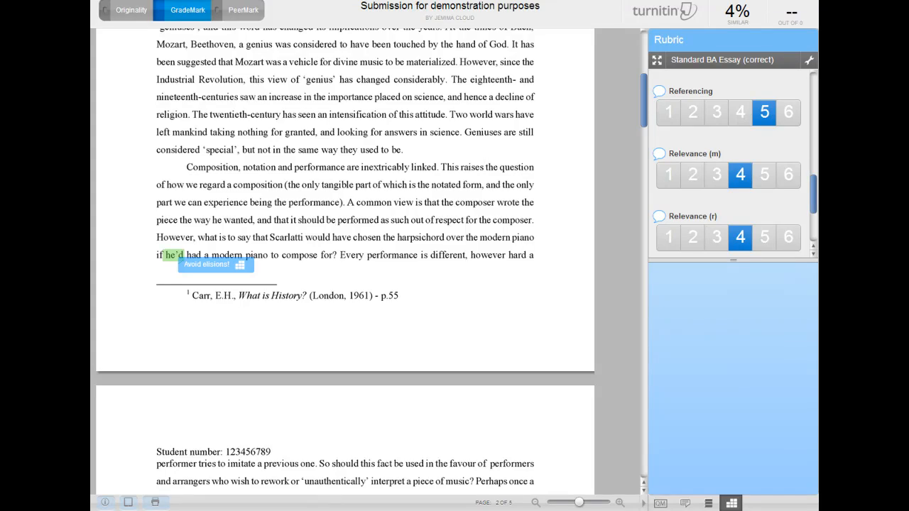
scroll(735, 174, down, 3)
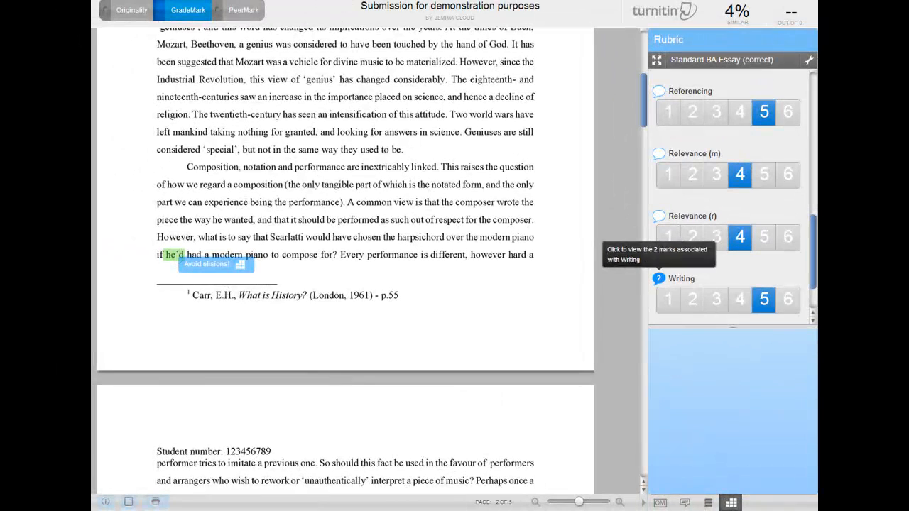
click(658, 278)
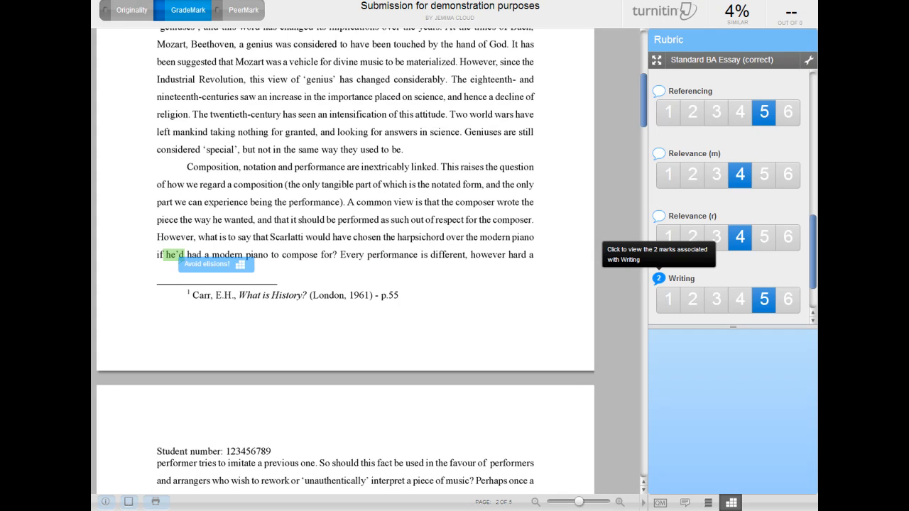
click(659, 278)
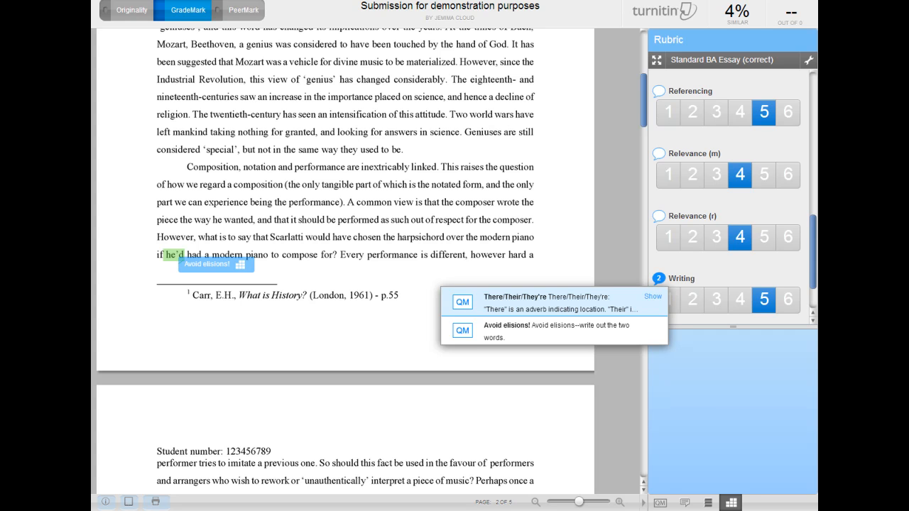
click(652, 297)
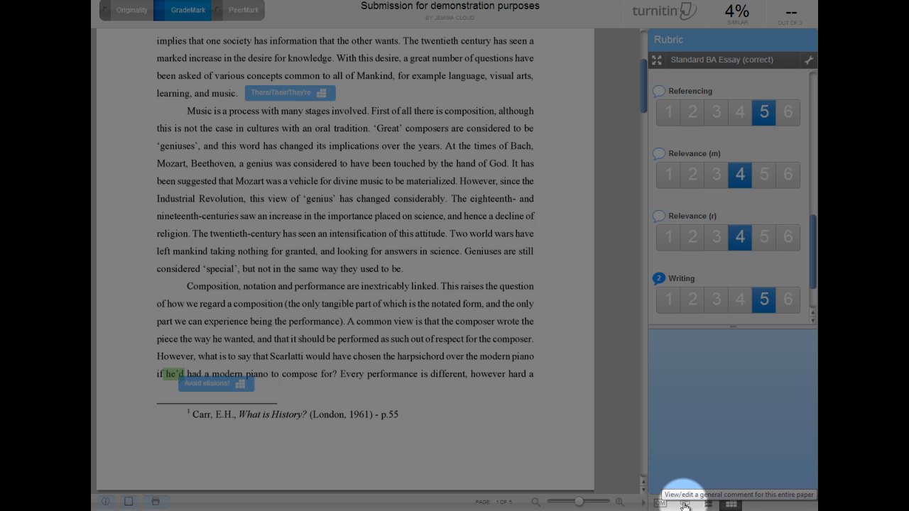
Add and save the general text comment "Type in general comments here." for the entire paper
click(685, 505)
click(685, 147)
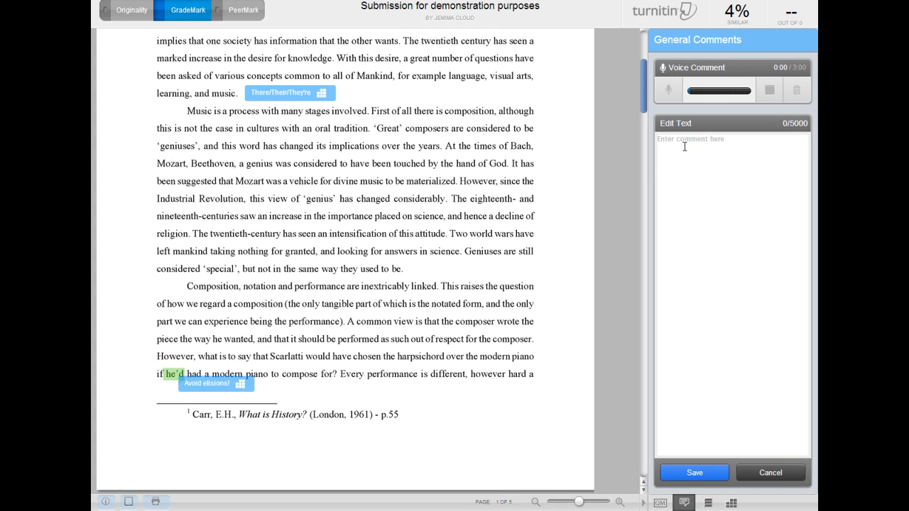
text(Type in general comments here.)
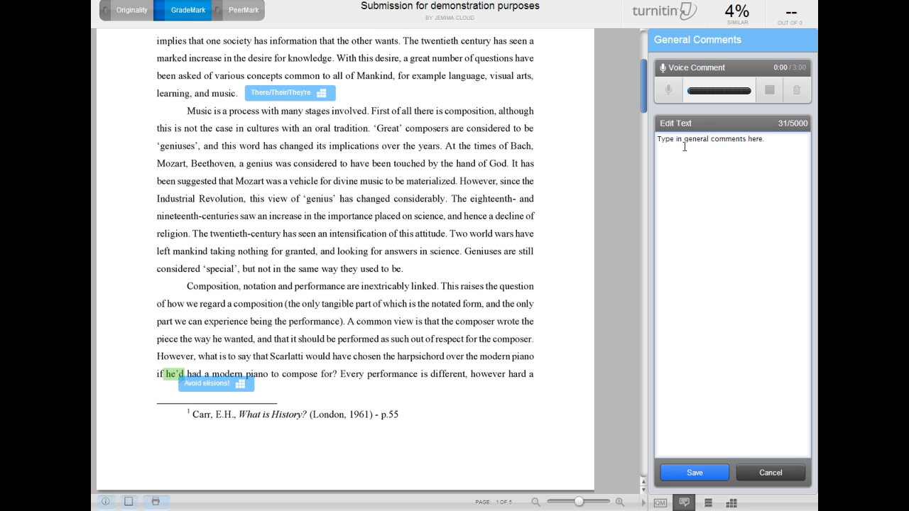
click(714, 474)
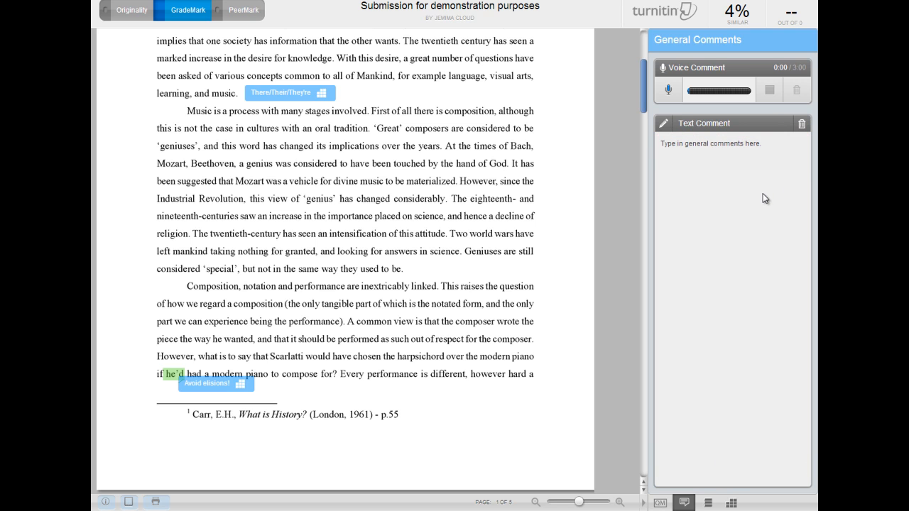
Append "Edit further." to the end of the paper's general text comment and save it
click(759, 146)
click(774, 144)
text(Edit further.)
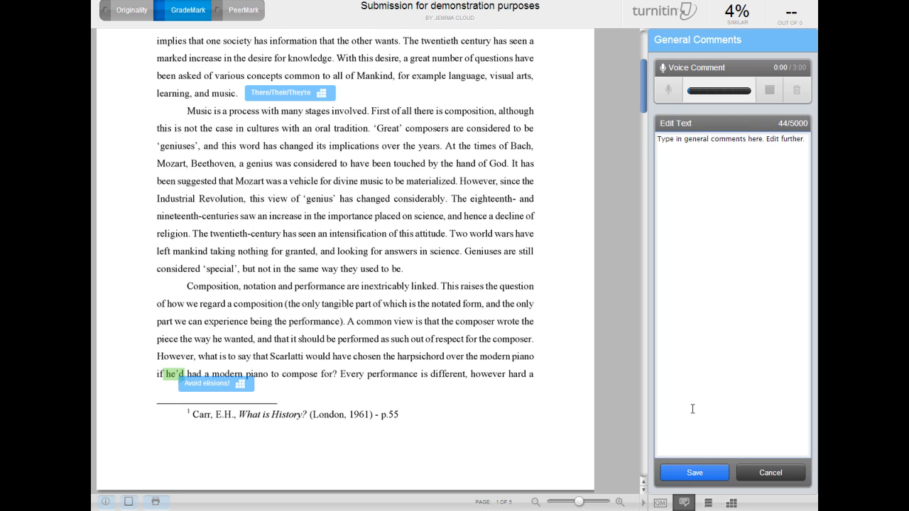
click(691, 473)
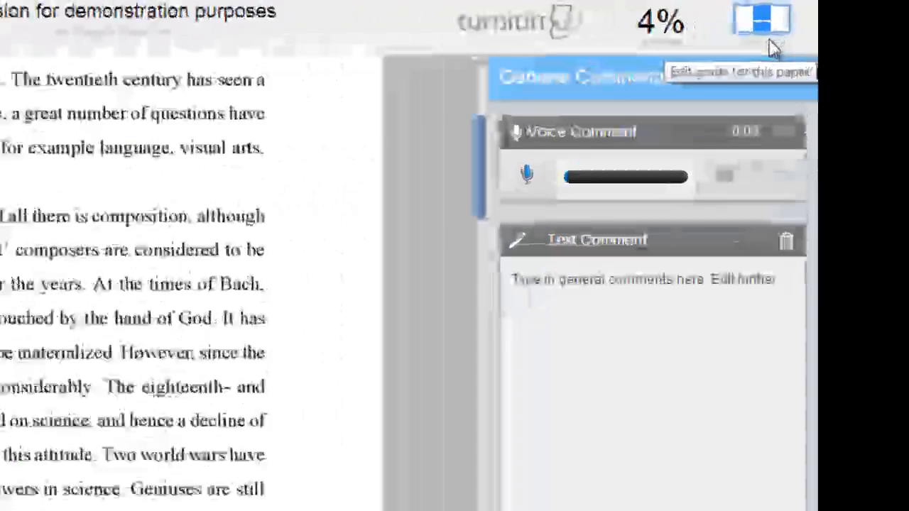
Enter 45 as the overall grade for this paper
click(793, 26)
text(45)
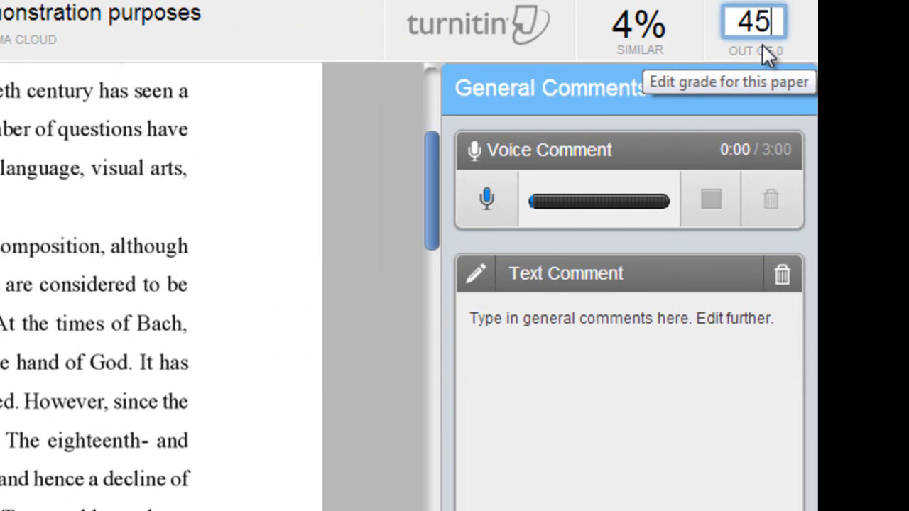
key(Return)
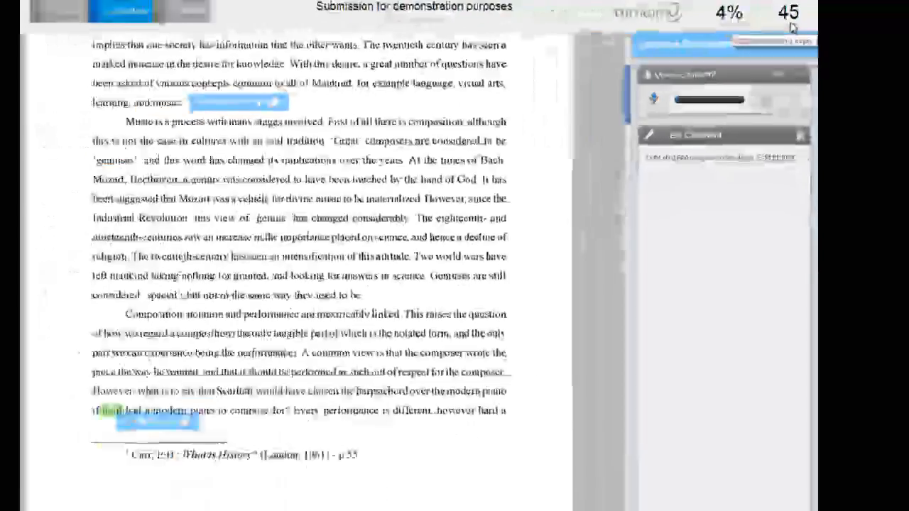